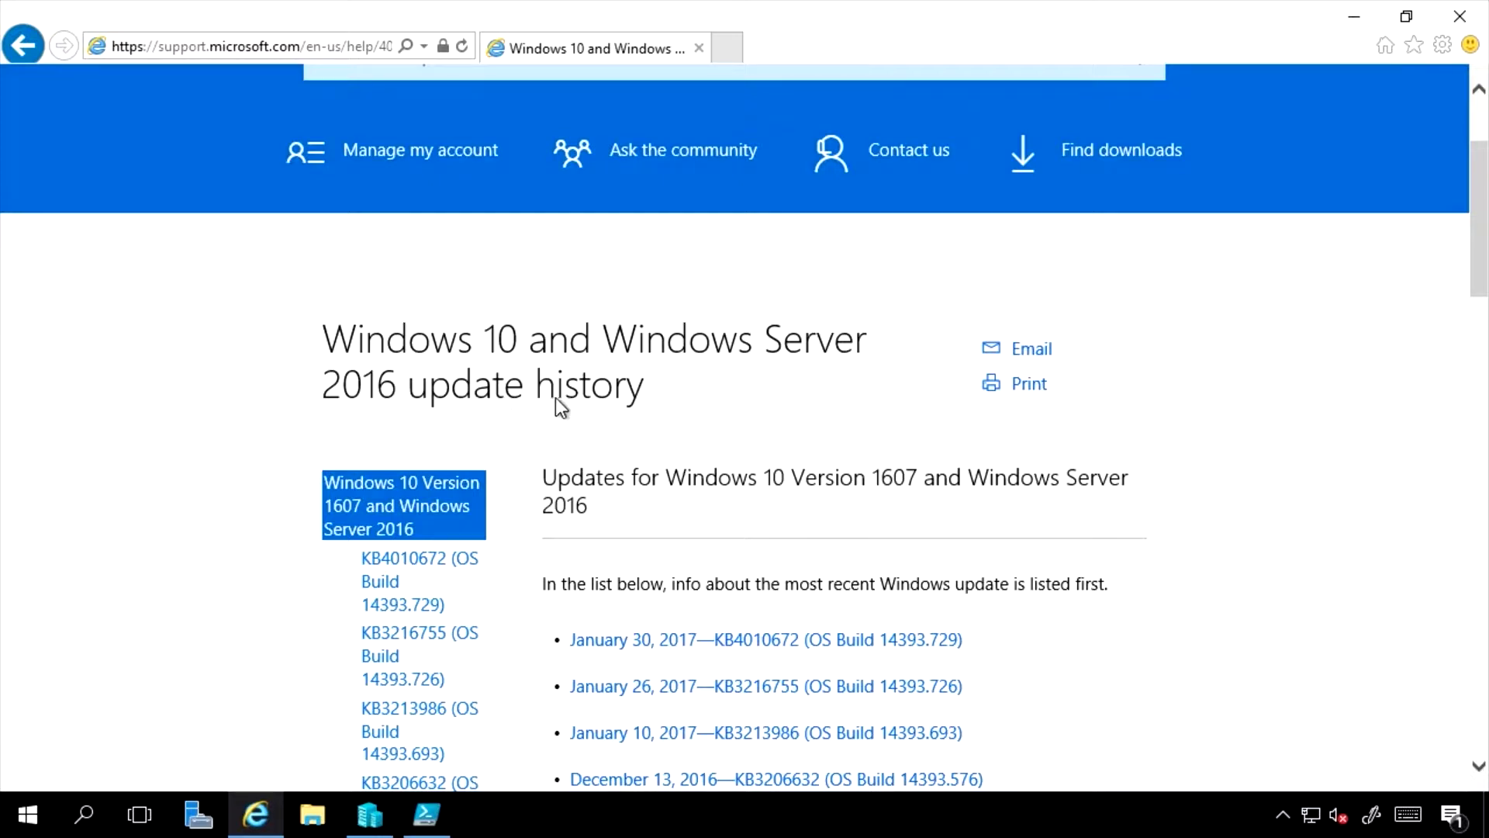
Read through the January 30, 2017 KB4010672 (OS Build 14393.729) notes on fixes and known issues.
{"action": "scroll", "coordinate": [603, 416], "scroll_direction": "down", "scroll_amount": 3}
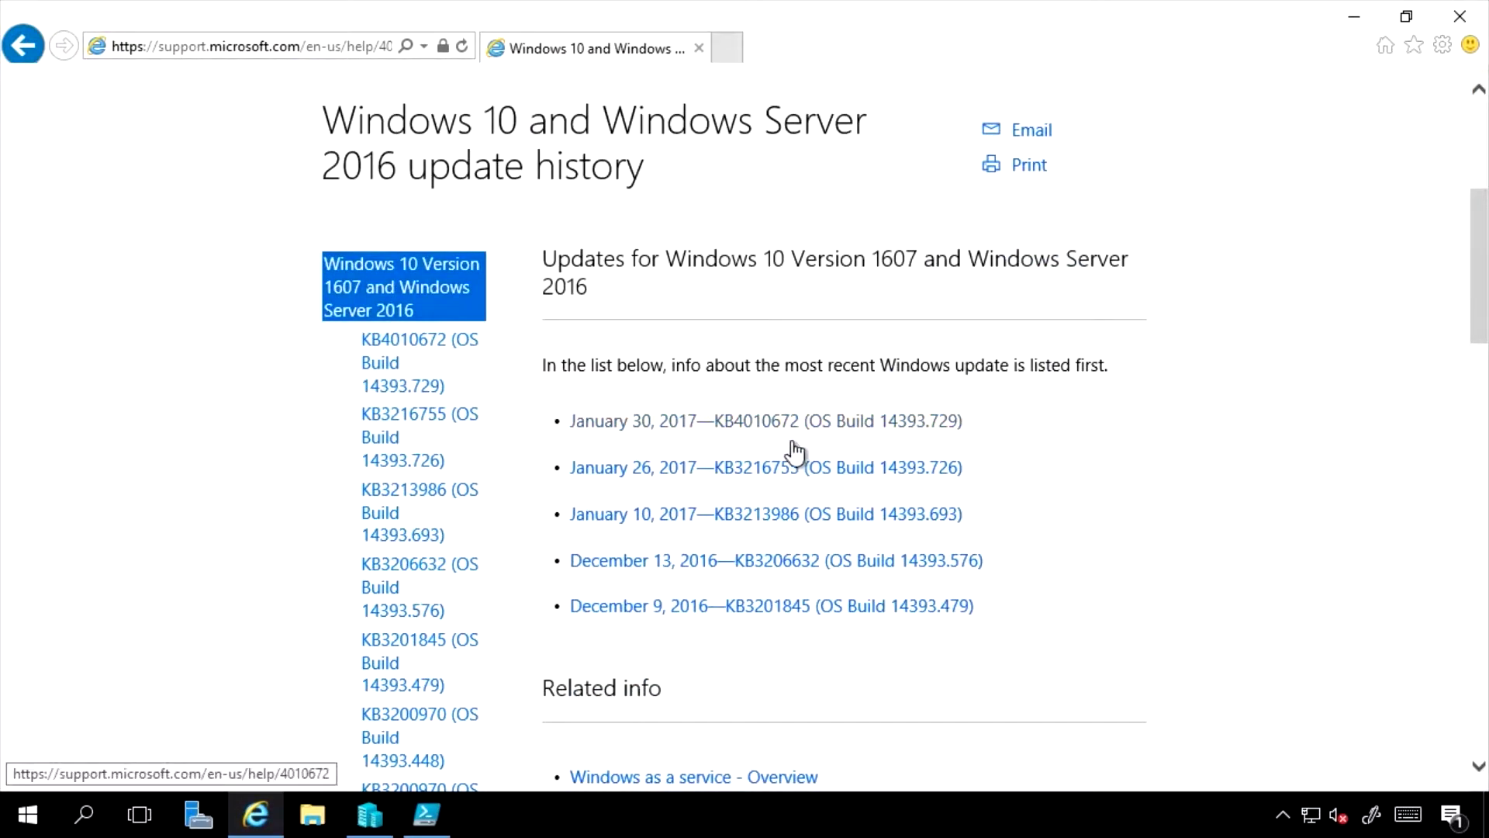
{"action": "left_click", "coordinate": [433, 341]}
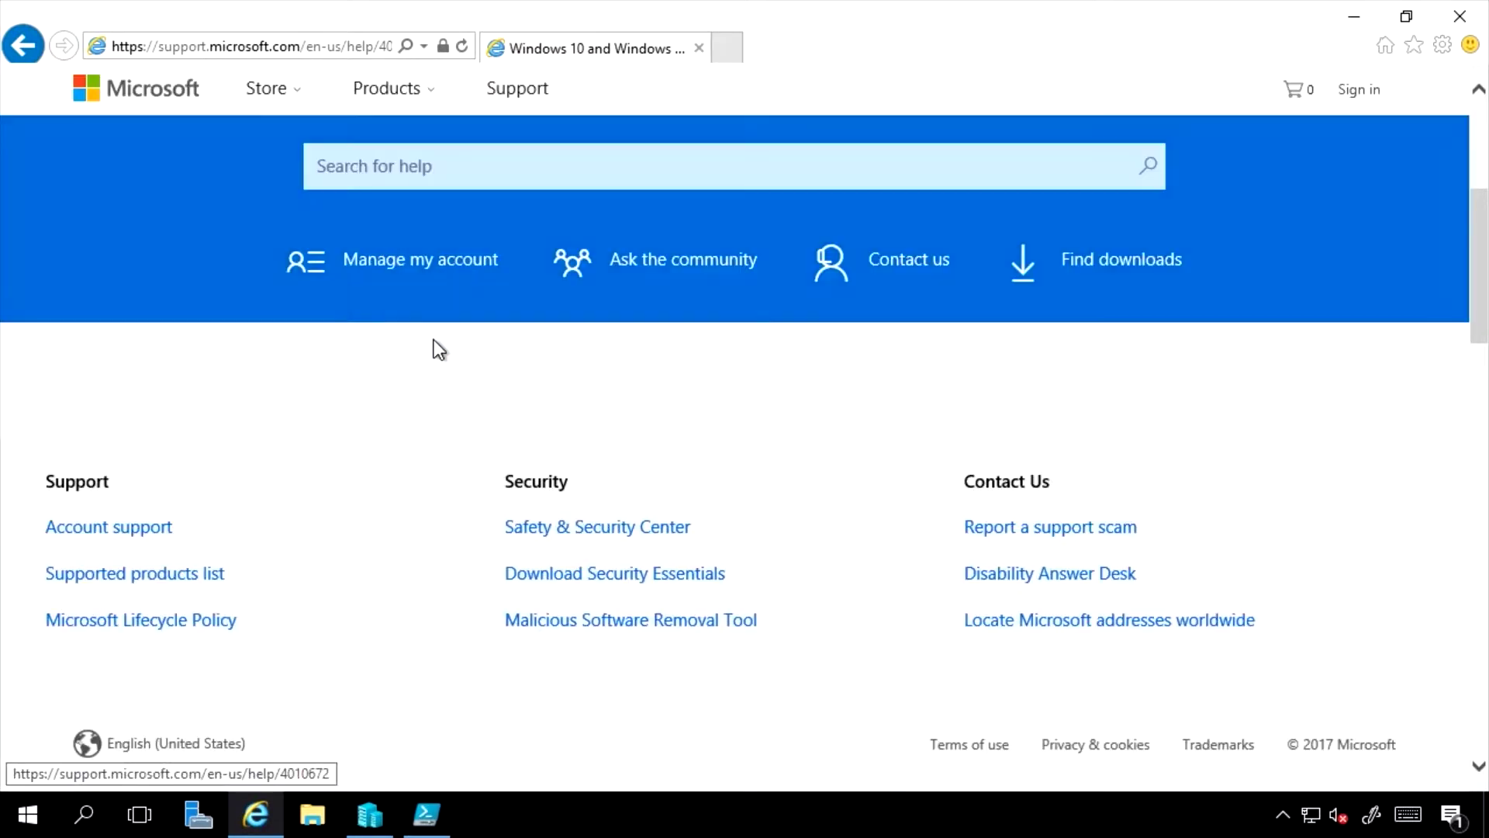
{"action": "scroll", "coordinate": [515, 393], "scroll_direction": "down", "scroll_amount": 3}
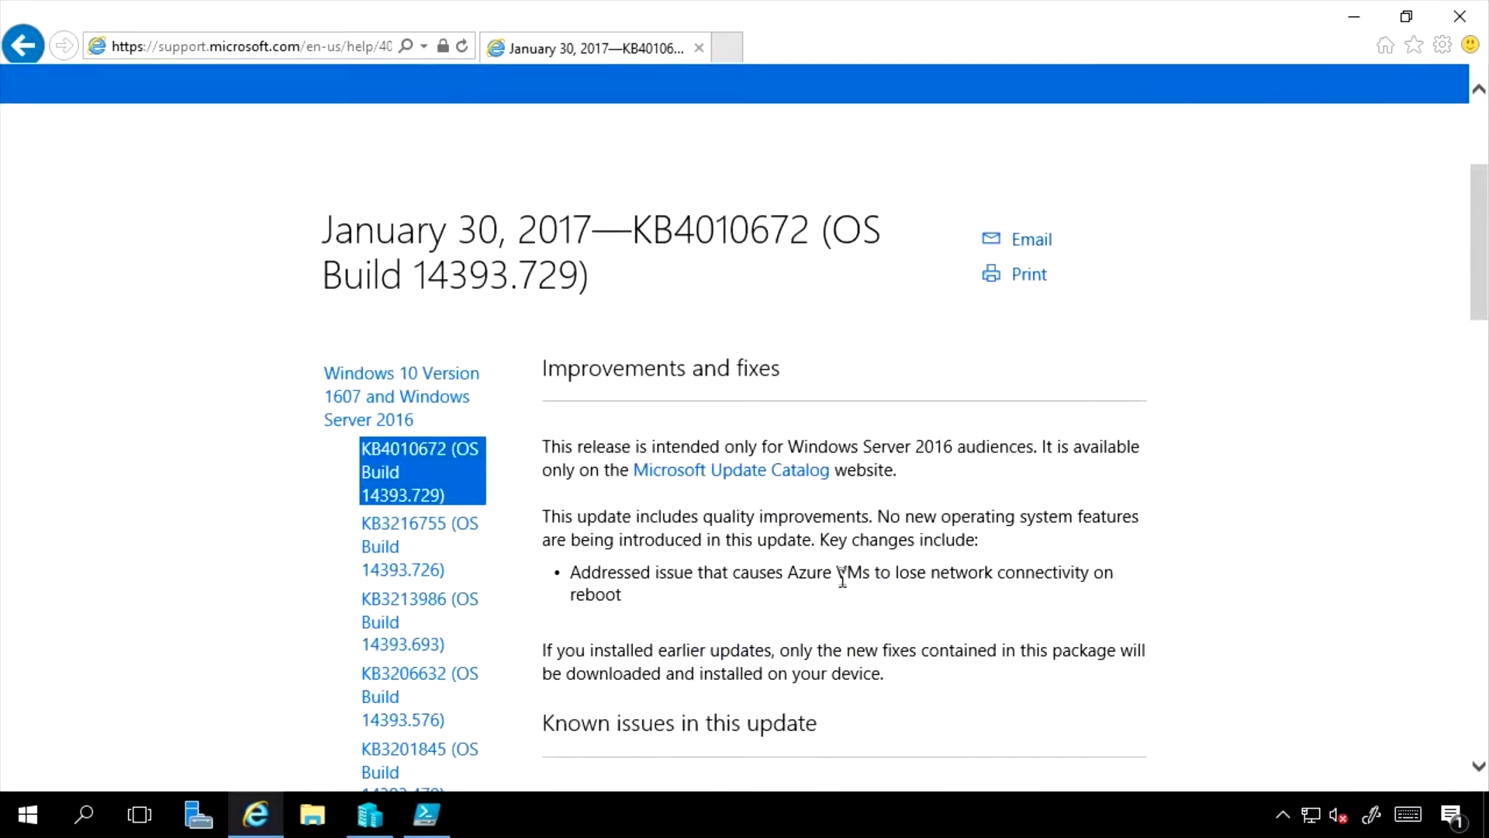
{"action": "scroll", "coordinate": [831, 558], "scroll_direction": "down", "scroll_amount": 9}
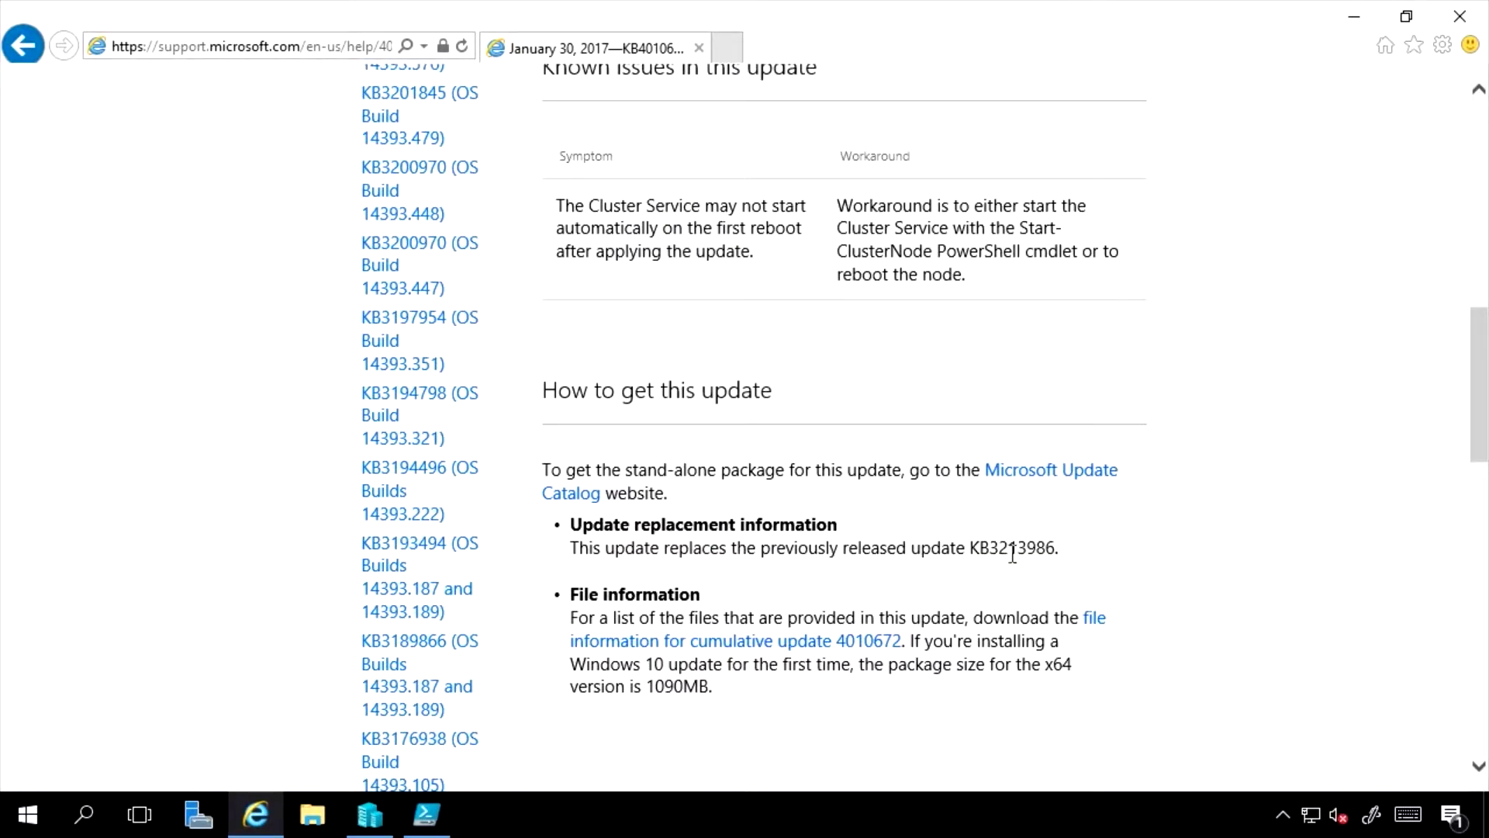
{"action": "scroll", "coordinate": [811, 426], "scroll_direction": "up", "scroll_amount": 8}
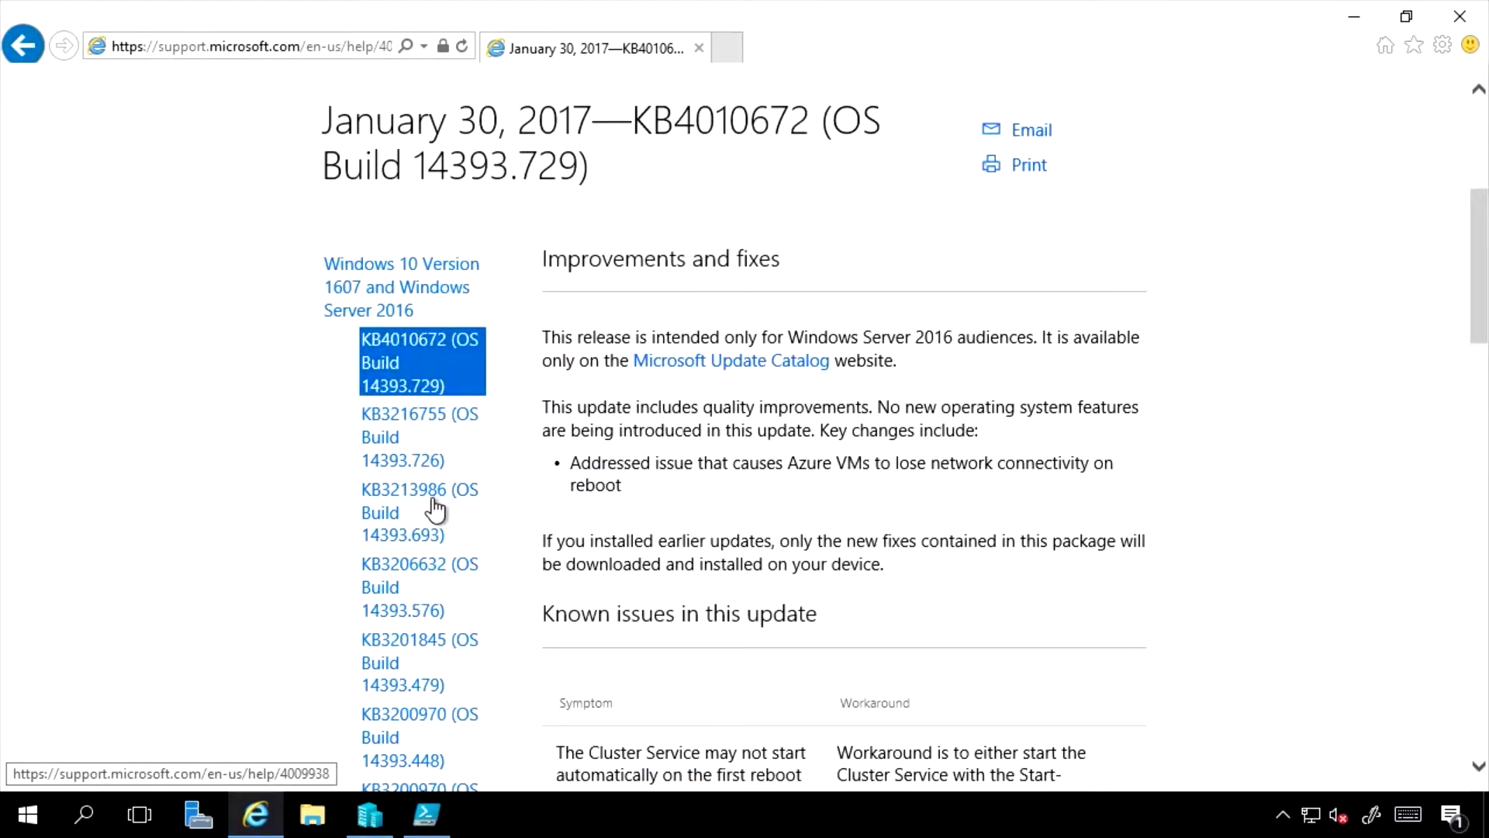
{"action": "left_click", "coordinate": [410, 419]}
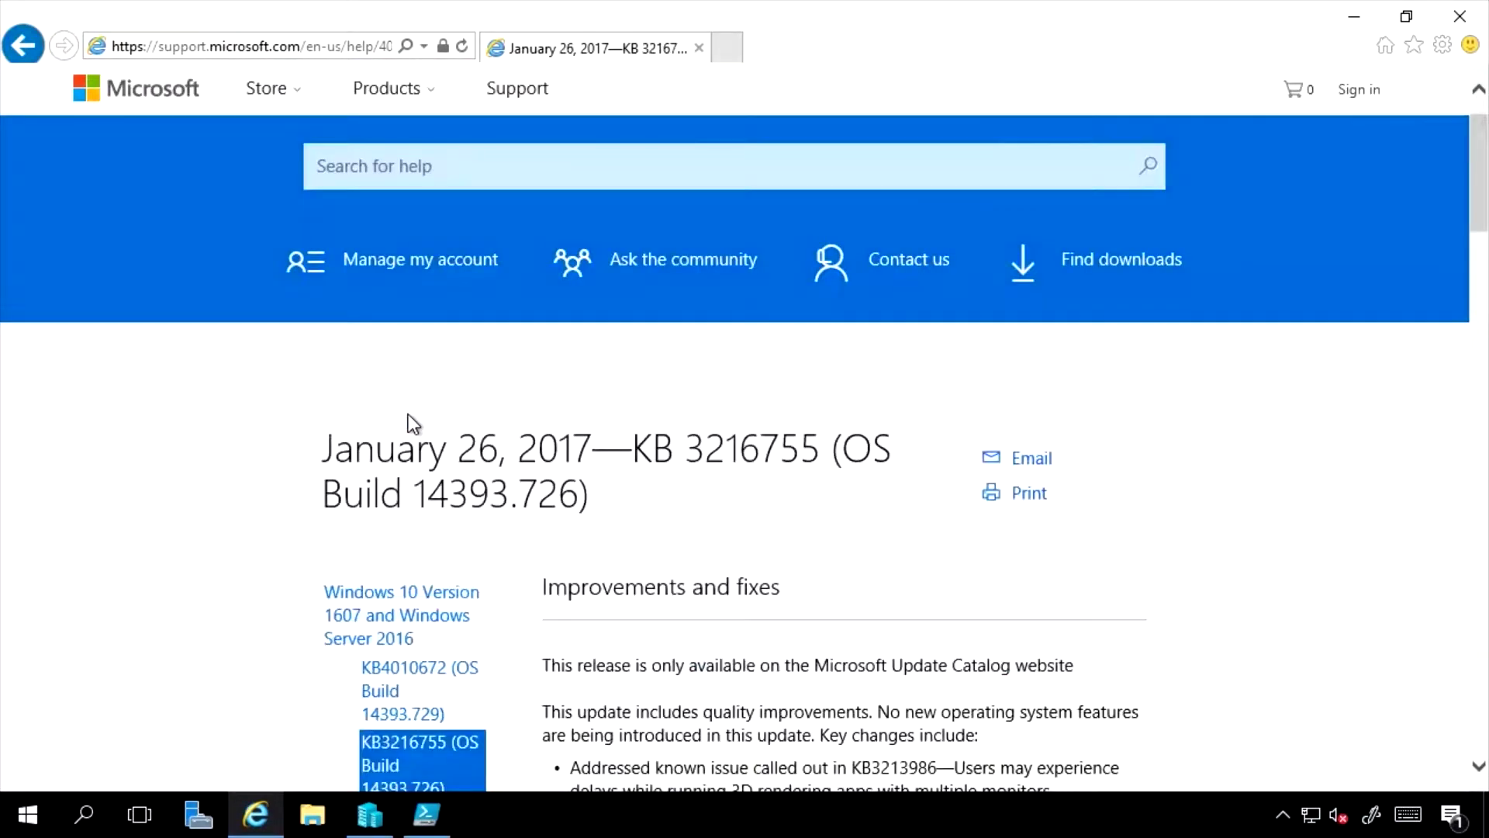
{"action": "scroll", "coordinate": [543, 419], "scroll_direction": "down", "scroll_amount": 14}
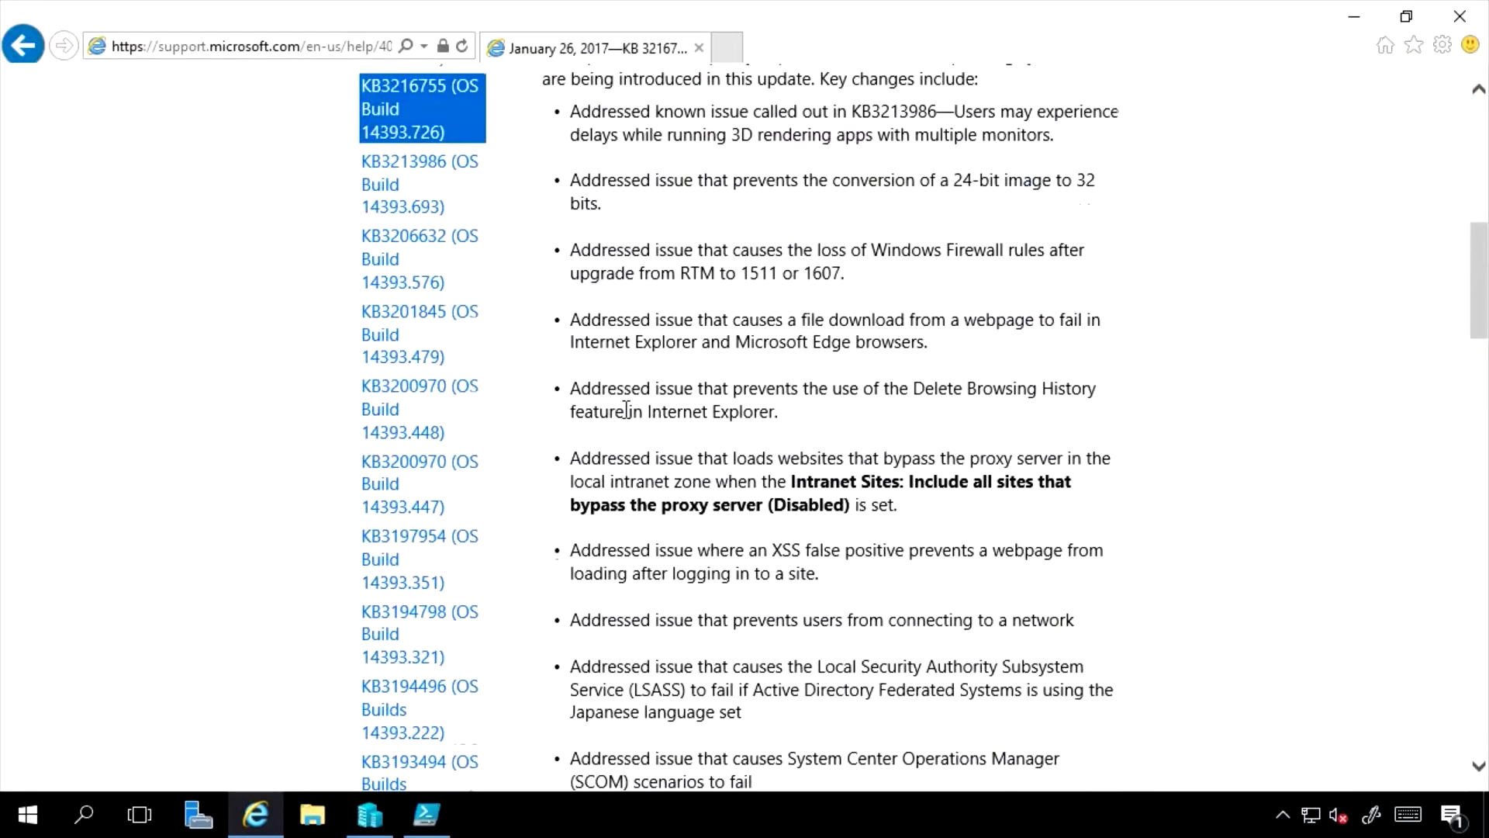
{"action": "scroll", "coordinate": [625, 408], "scroll_direction": "down", "scroll_amount": 15}
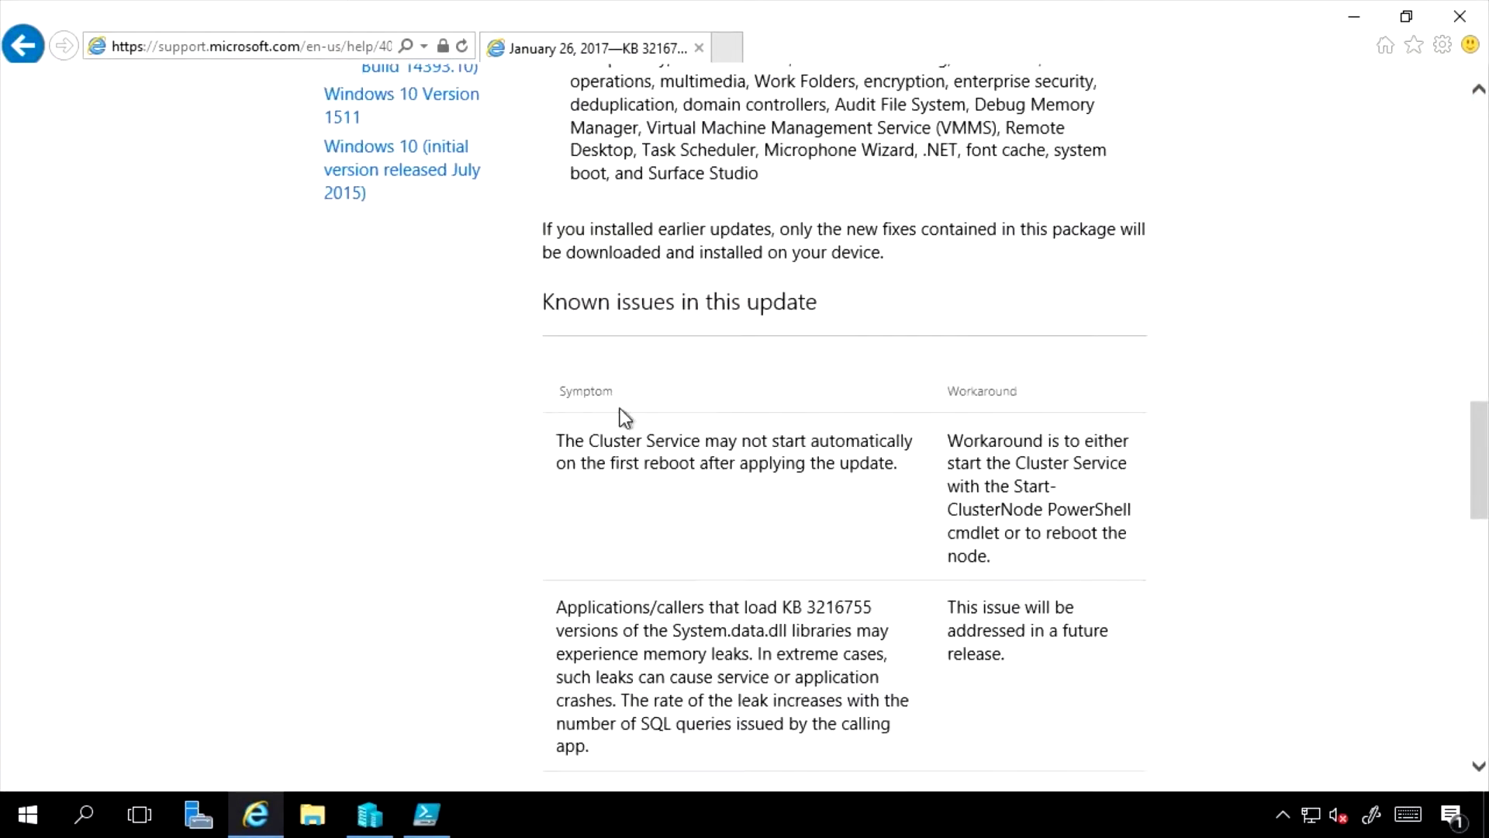
{"action": "scroll", "coordinate": [1014, 708], "scroll_direction": "down", "scroll_amount": 2}
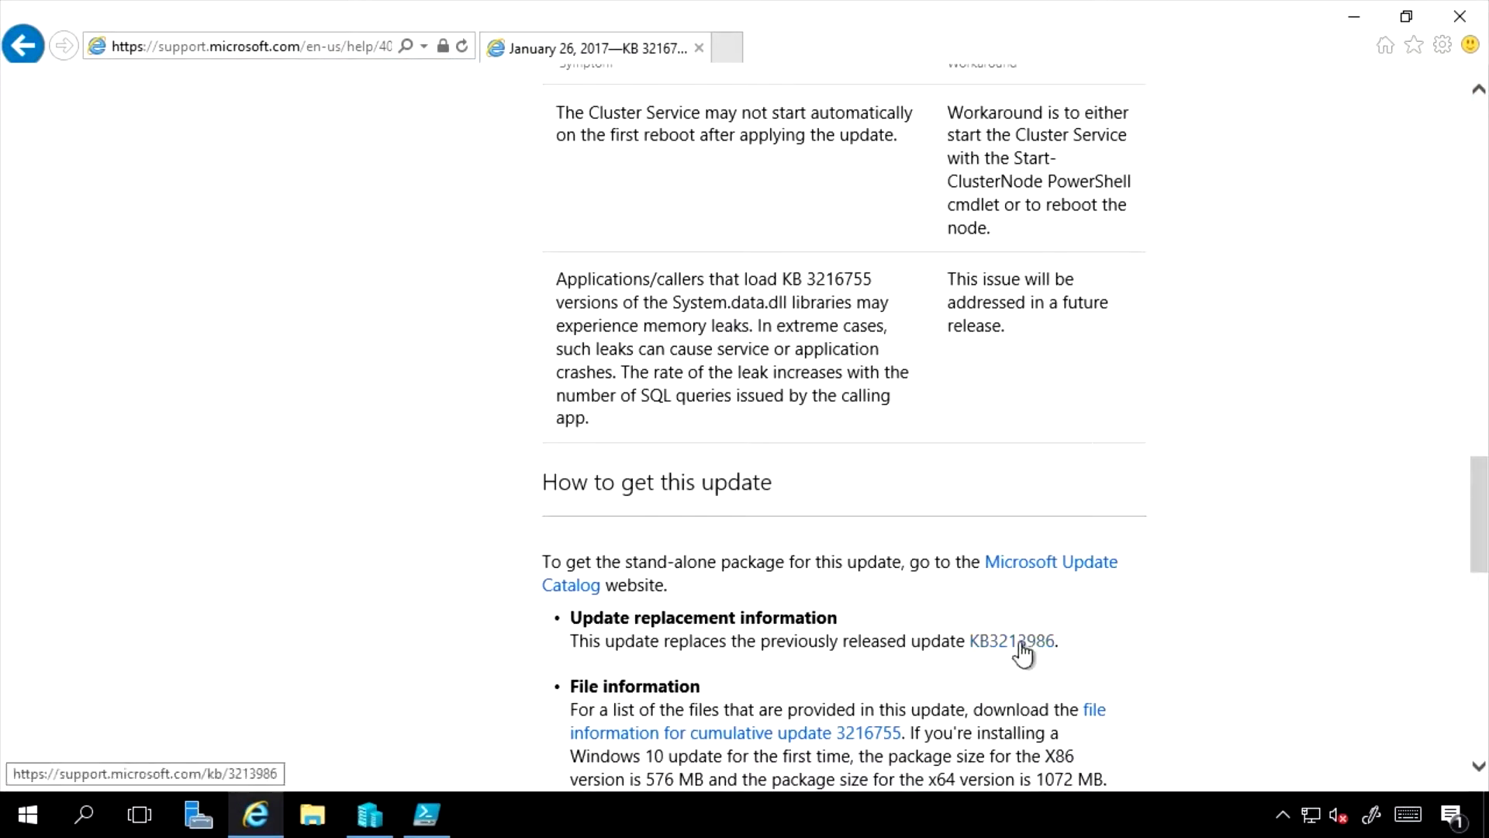
{"action": "scroll", "coordinate": [970, 608], "scroll_direction": "up", "scroll_amount": 9}
{"action": "scroll", "coordinate": [937, 588], "scroll_direction": "up", "scroll_amount": 8}
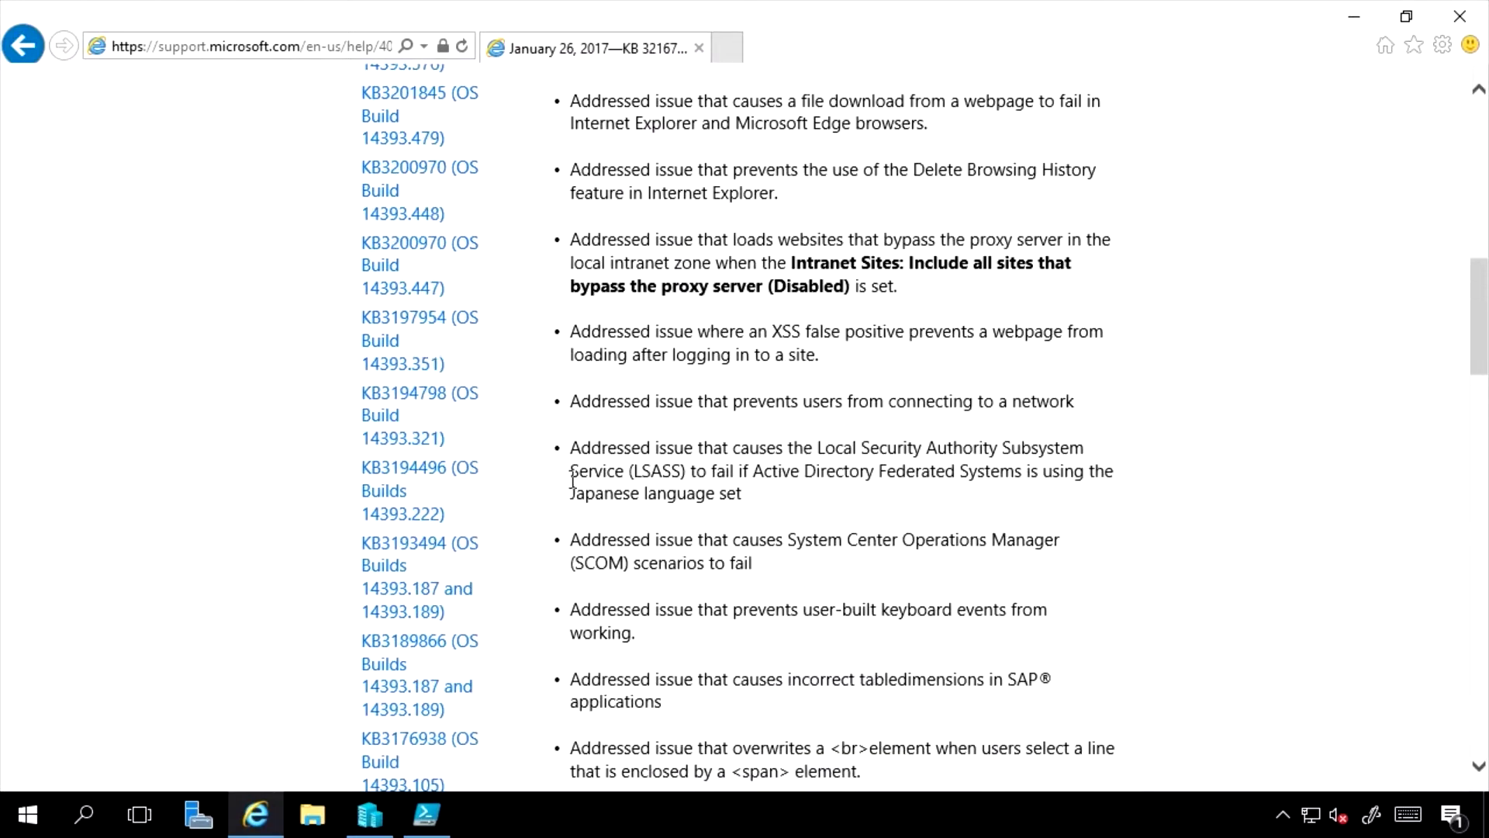
{"action": "scroll", "coordinate": [439, 258], "scroll_direction": "up", "scroll_amount": 6}
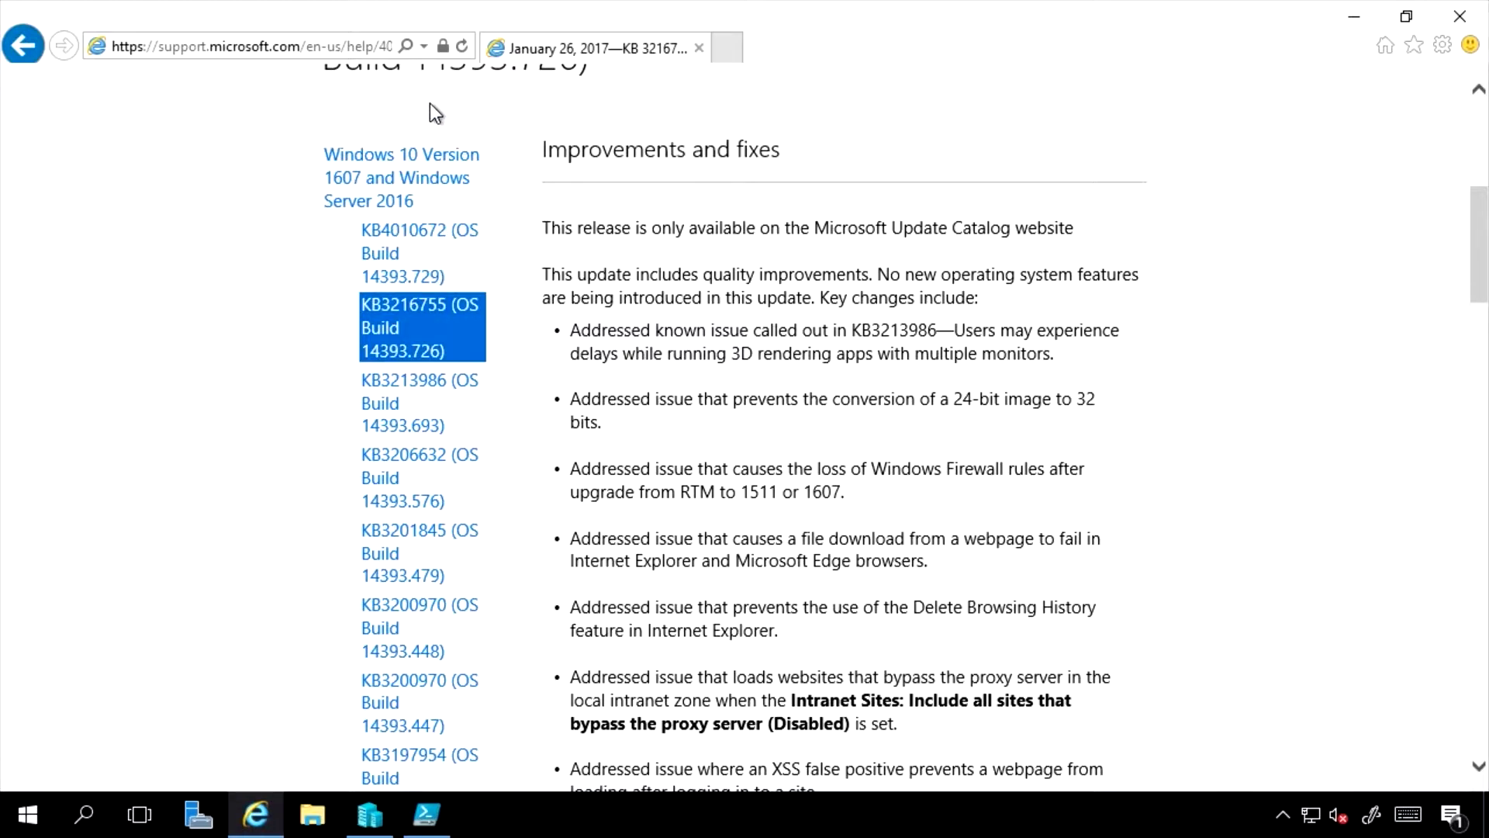
Close Internet Explorer and open Update & security in Windows Settings.
{"action": "left_click", "coordinate": [1466, 17]}
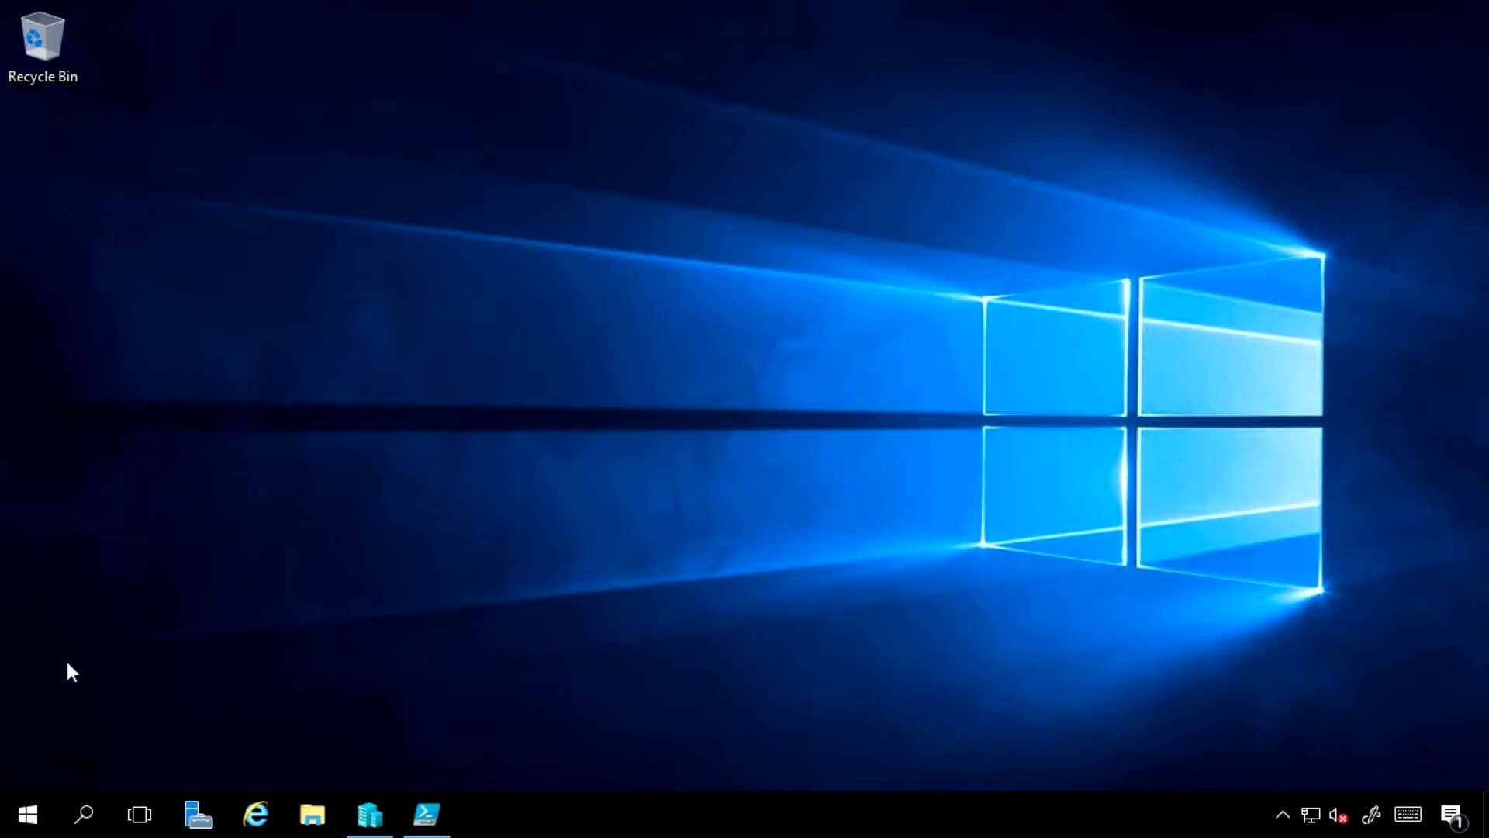
{"action": "left_click", "coordinate": [28, 815]}
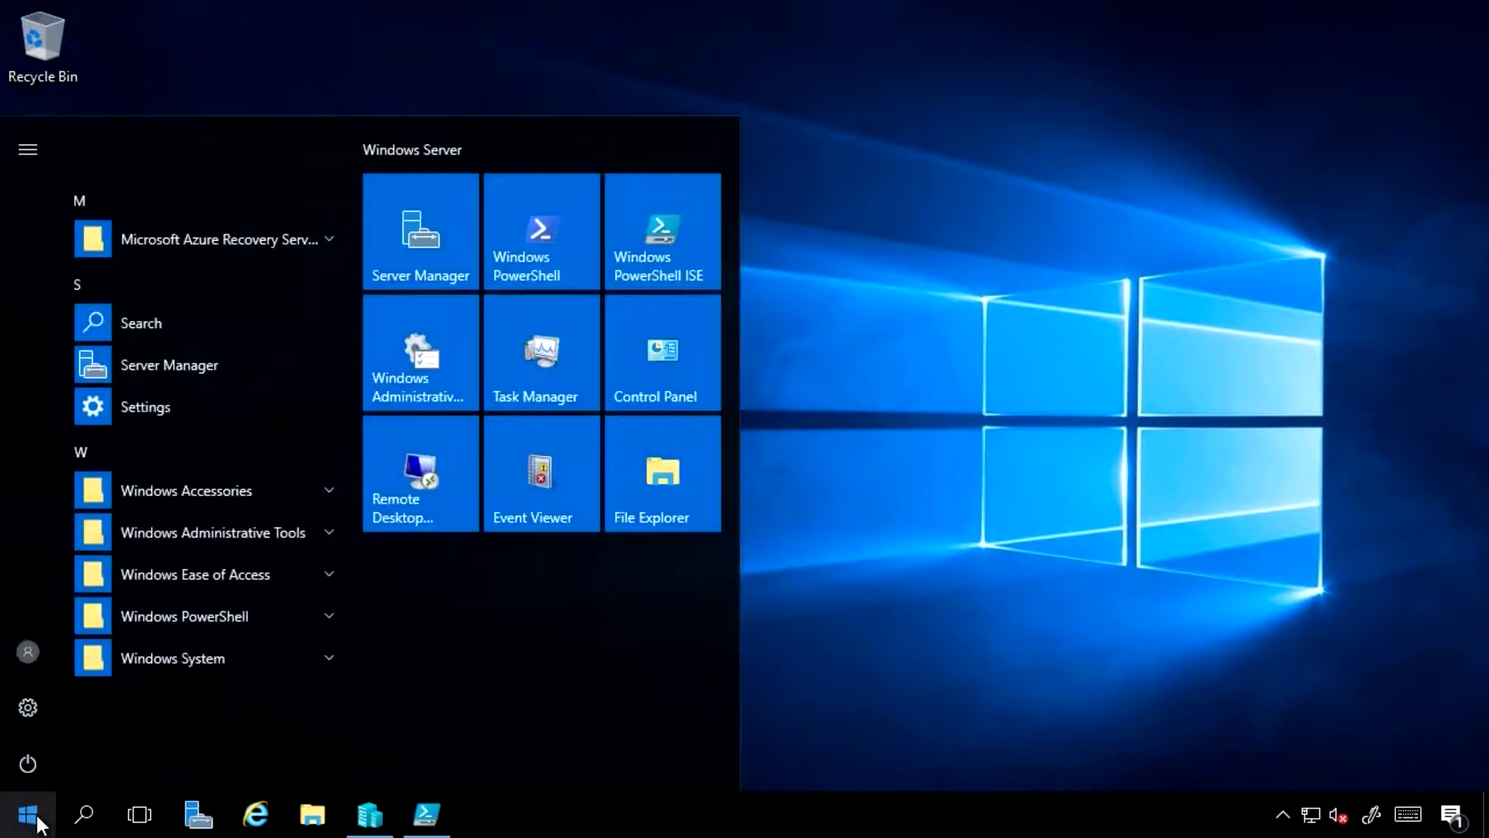
{"action": "left_click", "coordinate": [24, 705]}
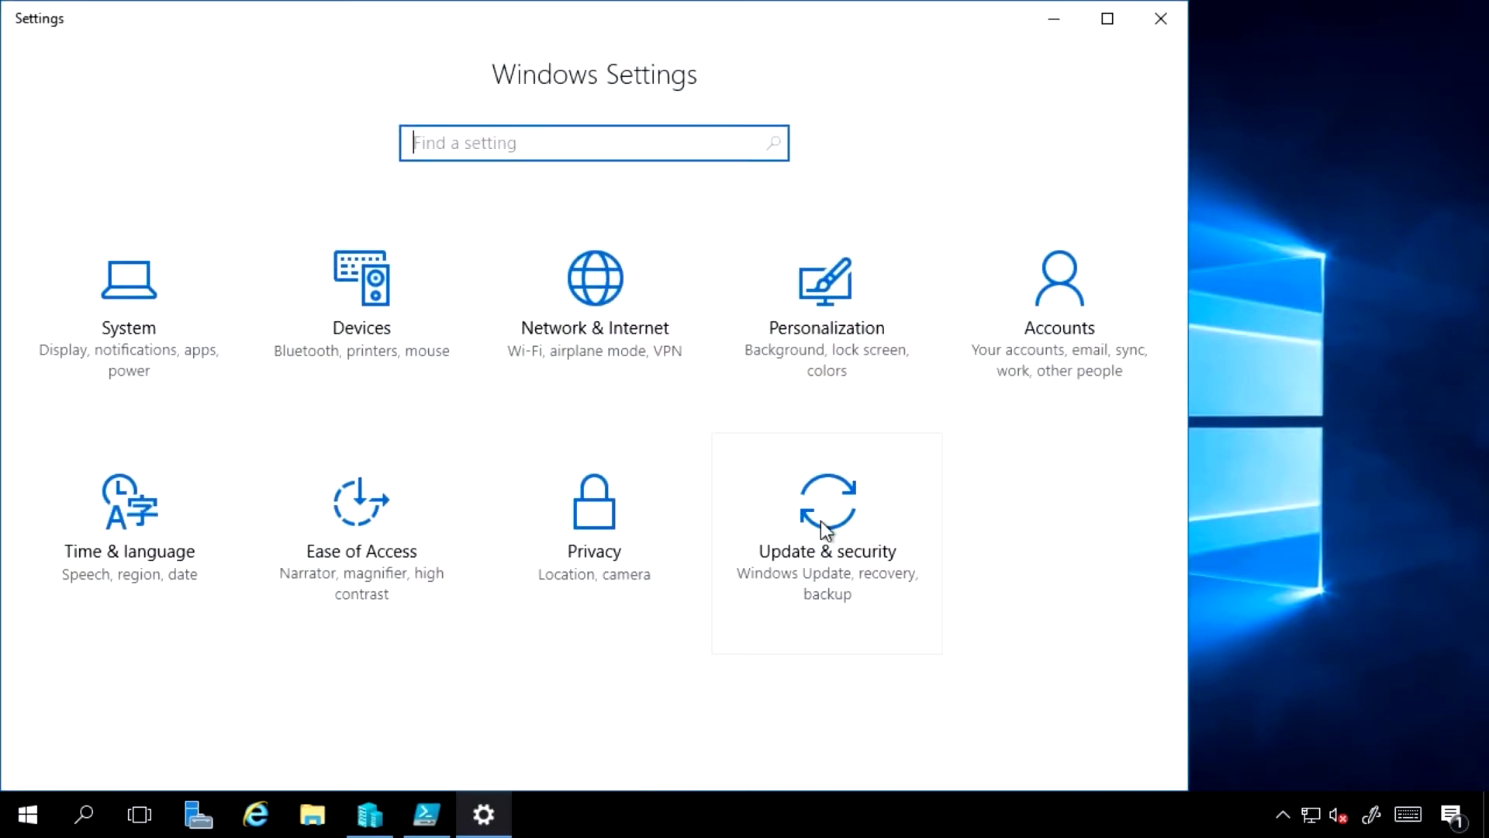
{"action": "left_click", "coordinate": [821, 515]}
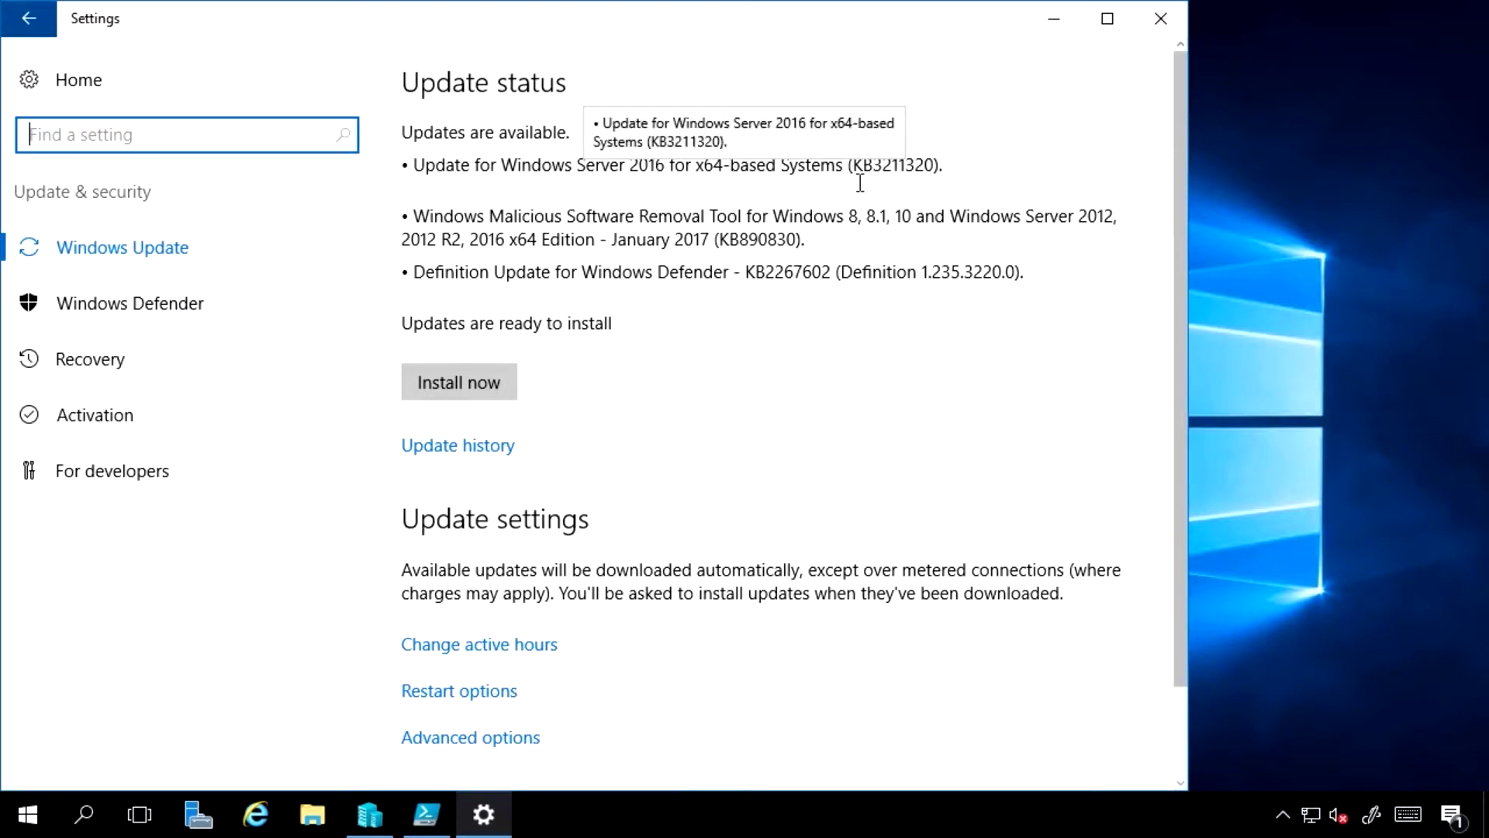
Review the Update history, then return to the Windows Update status page.
{"action": "left_click", "coordinate": [470, 448]}
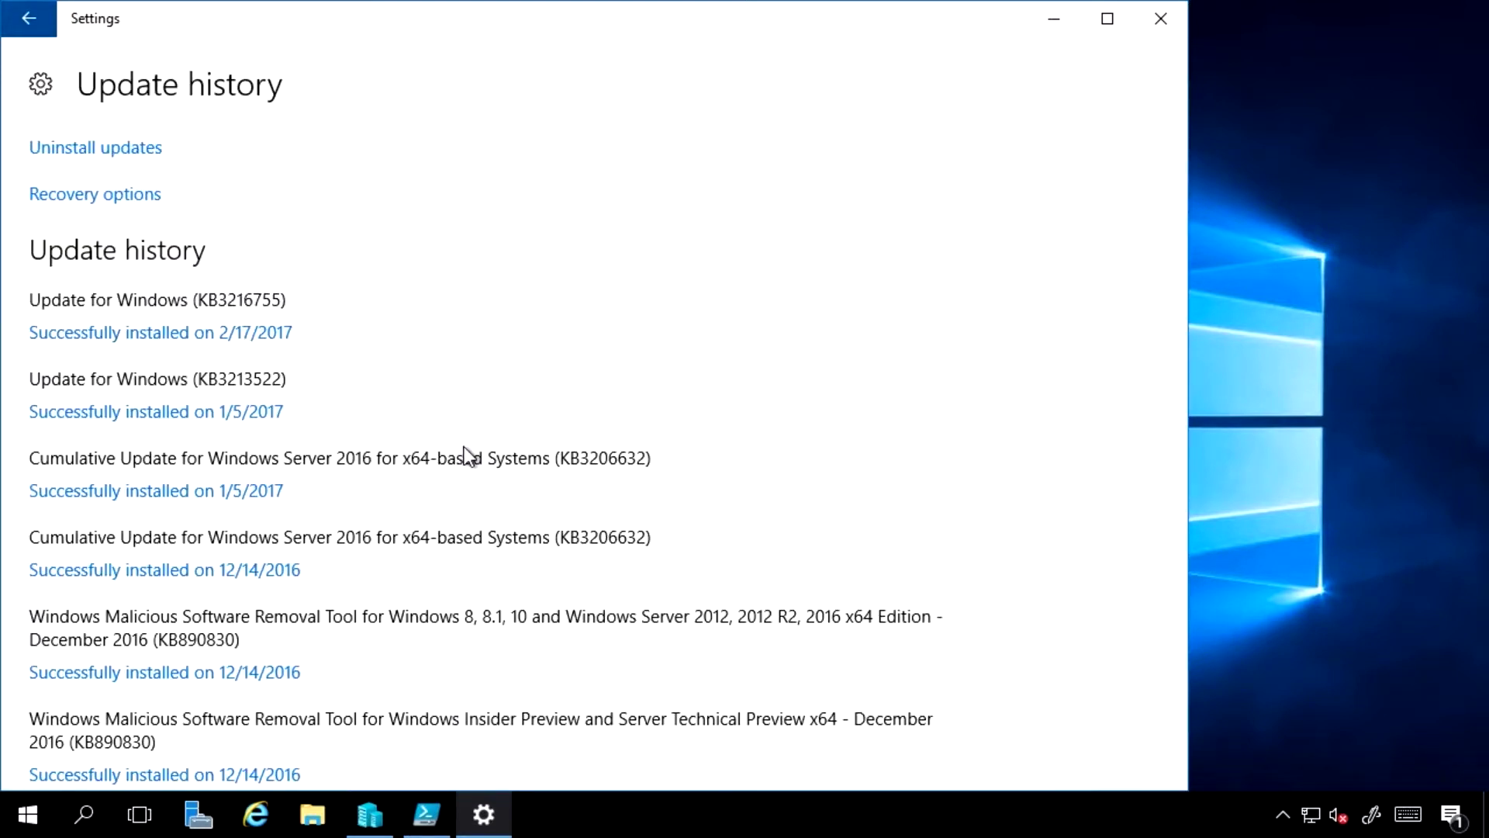
{"action": "scroll", "coordinate": [306, 371], "scroll_direction": "down", "scroll_amount": 2}
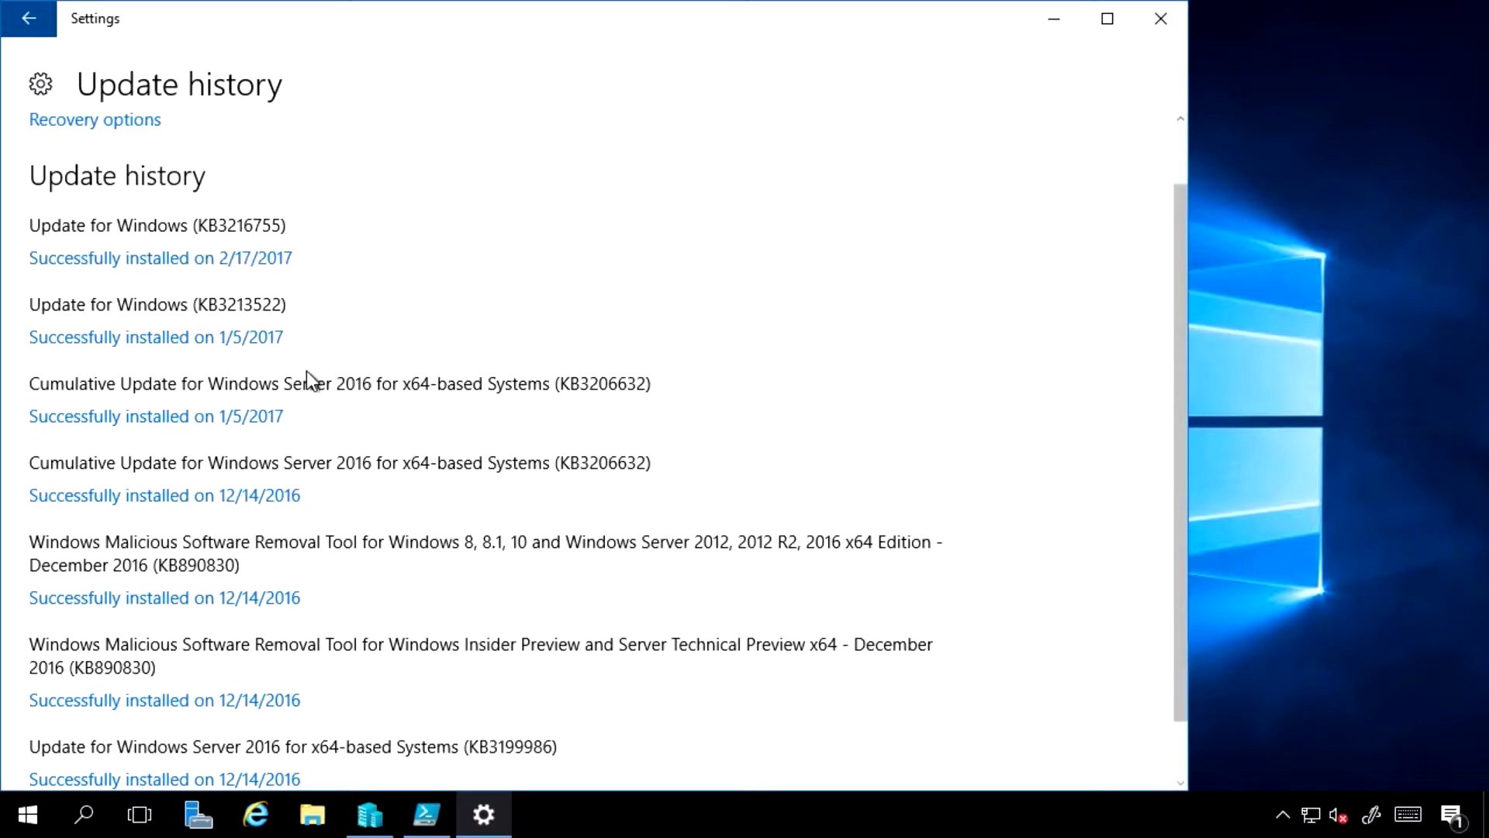
{"action": "scroll", "coordinate": [313, 380], "scroll_direction": "up", "scroll_amount": 2}
{"action": "left_click", "coordinate": [38, 27]}
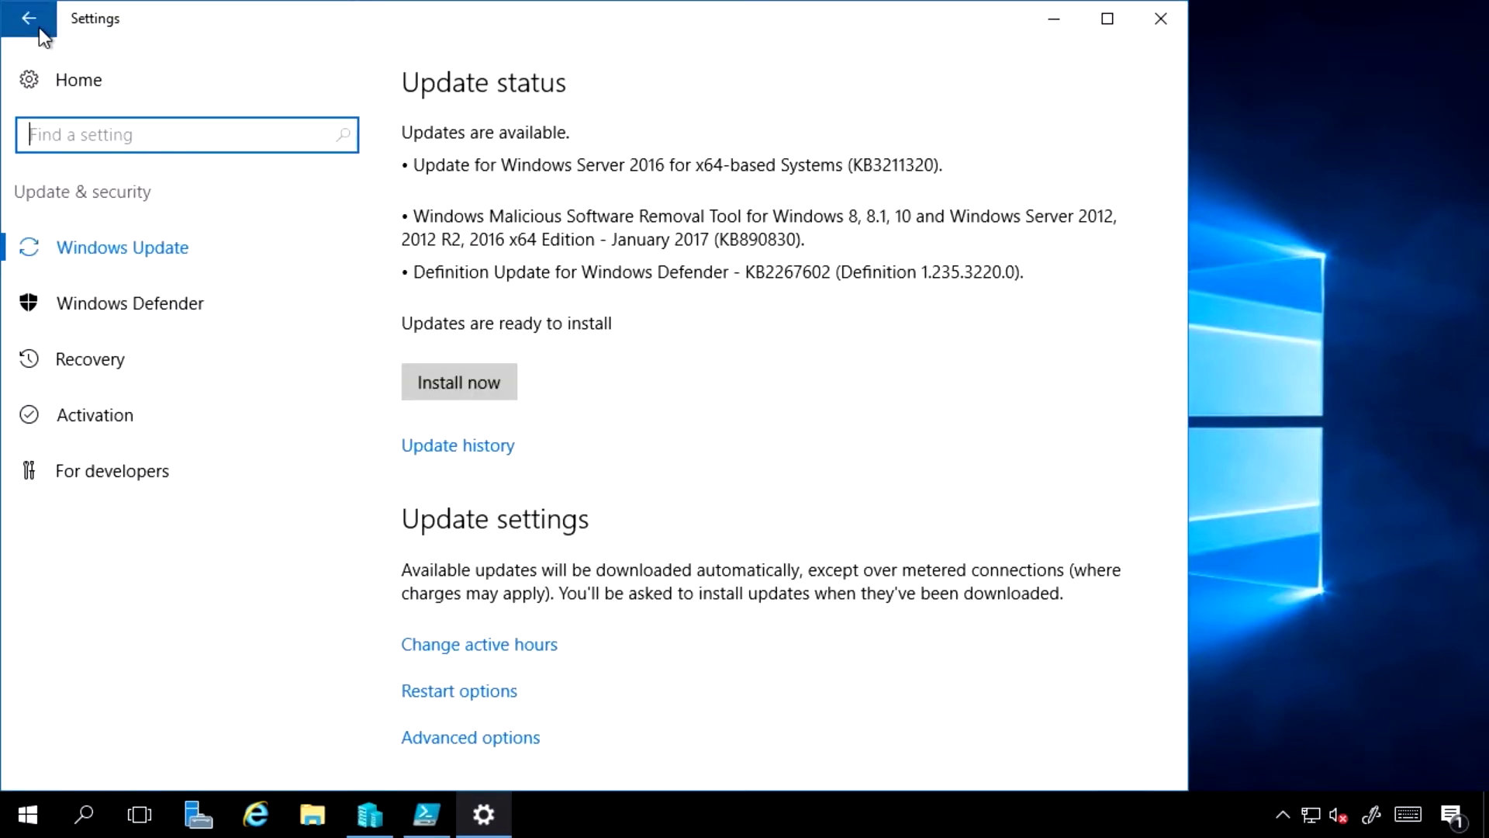
Install the available updates, leave active hours unchanged, and view the Restart options.
{"action": "left_click", "coordinate": [455, 385]}
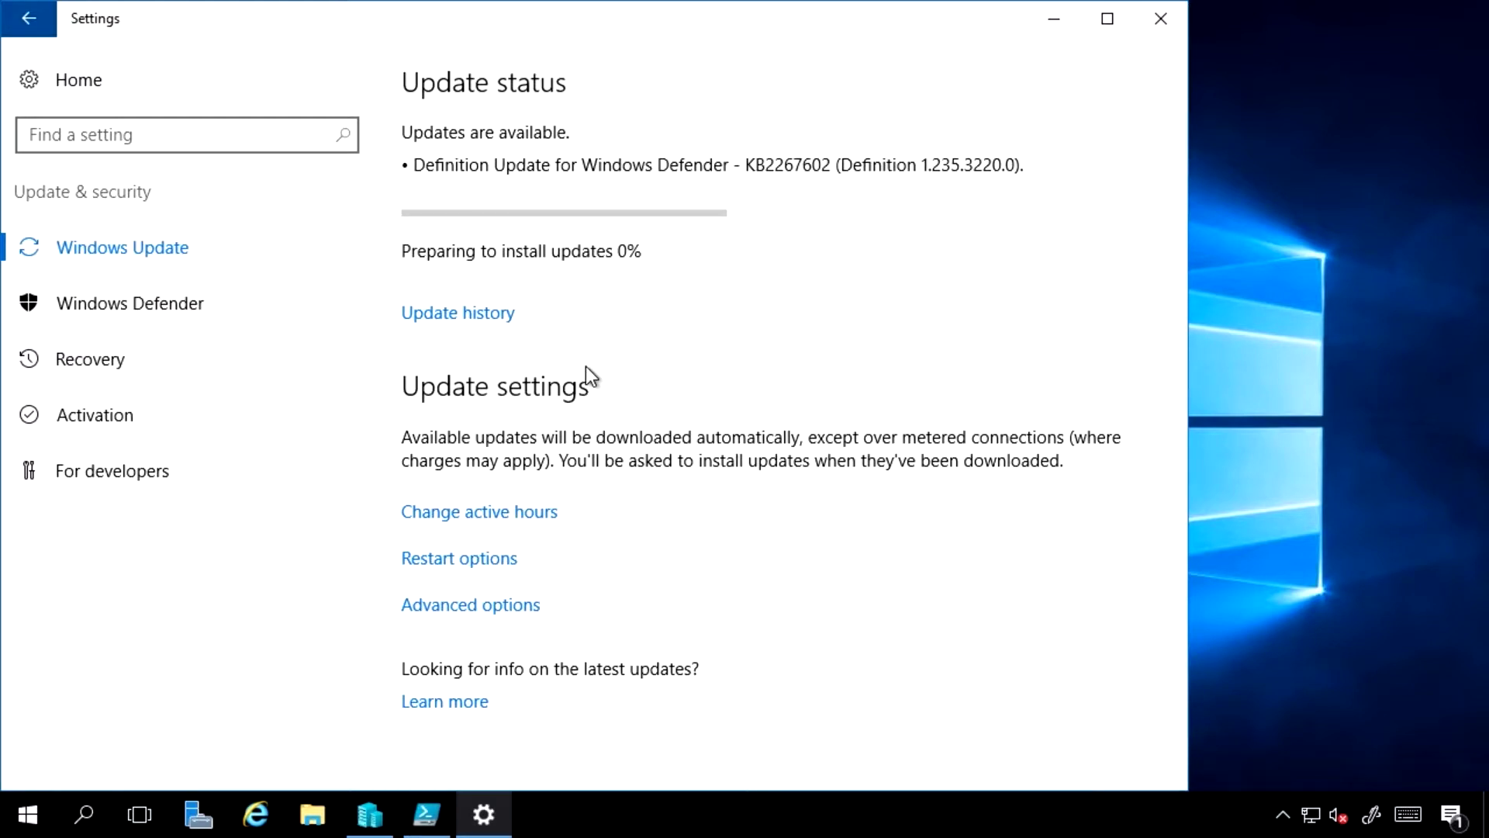
{"action": "left_click", "coordinate": [490, 514]}
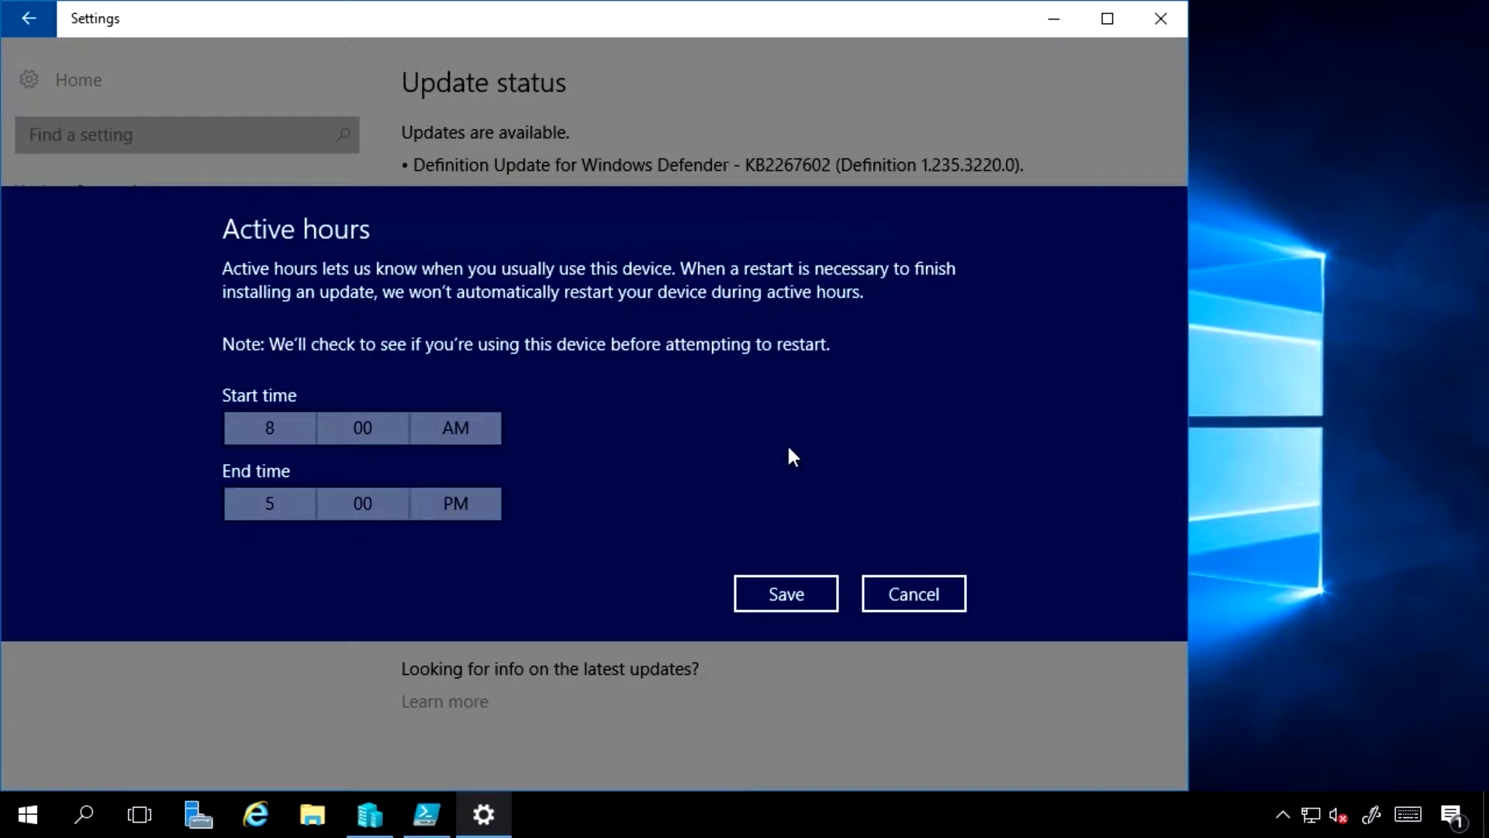
{"action": "left_click", "coordinate": [925, 606]}
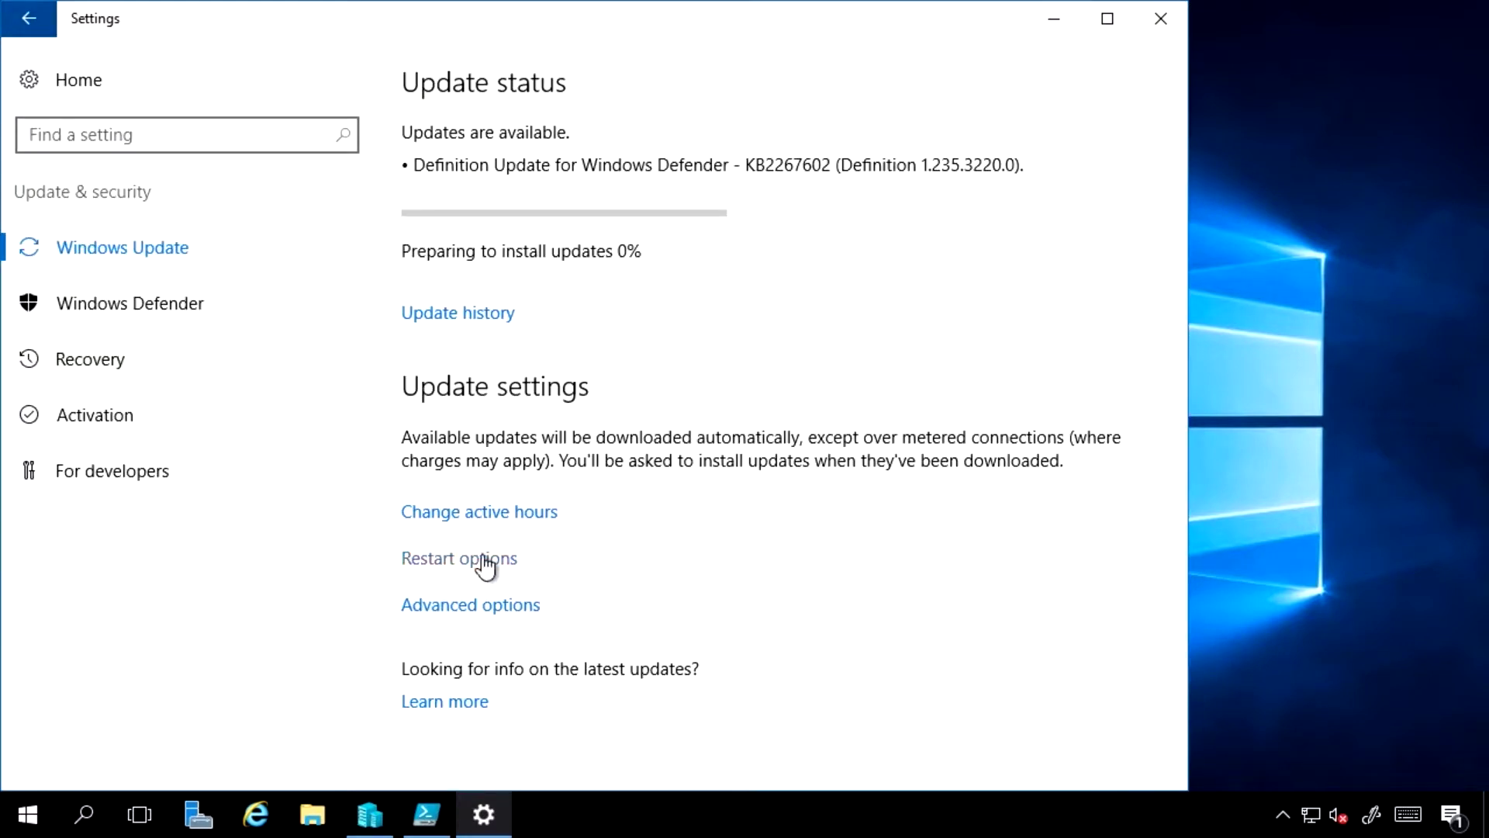
{"action": "left_click", "coordinate": [483, 557]}
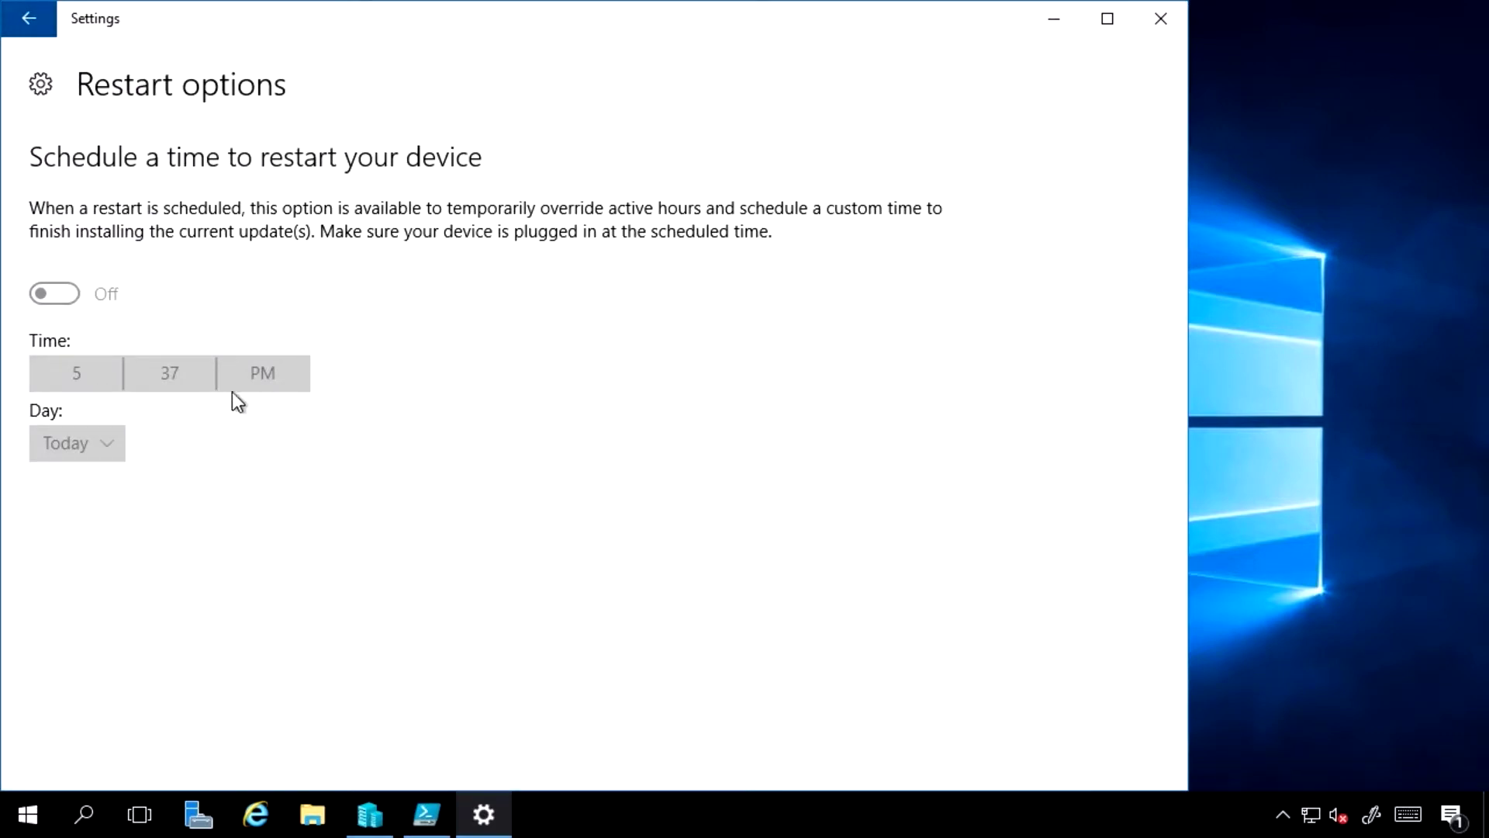
Look over the Windows Update Advanced options, then go back to the Windows Update page.
{"action": "left_click", "coordinate": [34, 20]}
{"action": "left_click", "coordinate": [482, 604]}
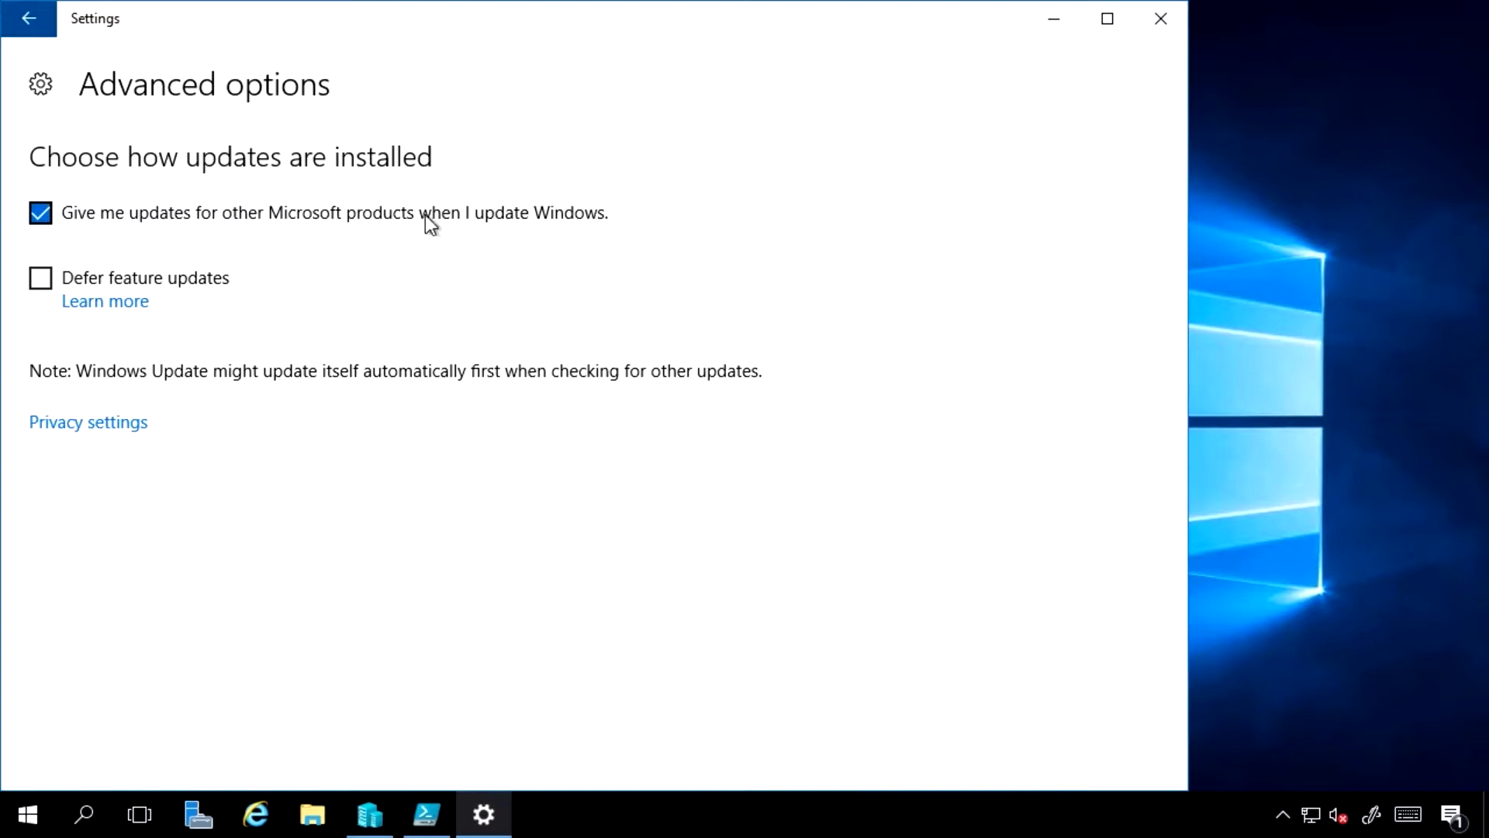
{"action": "left_click", "coordinate": [43, 30]}
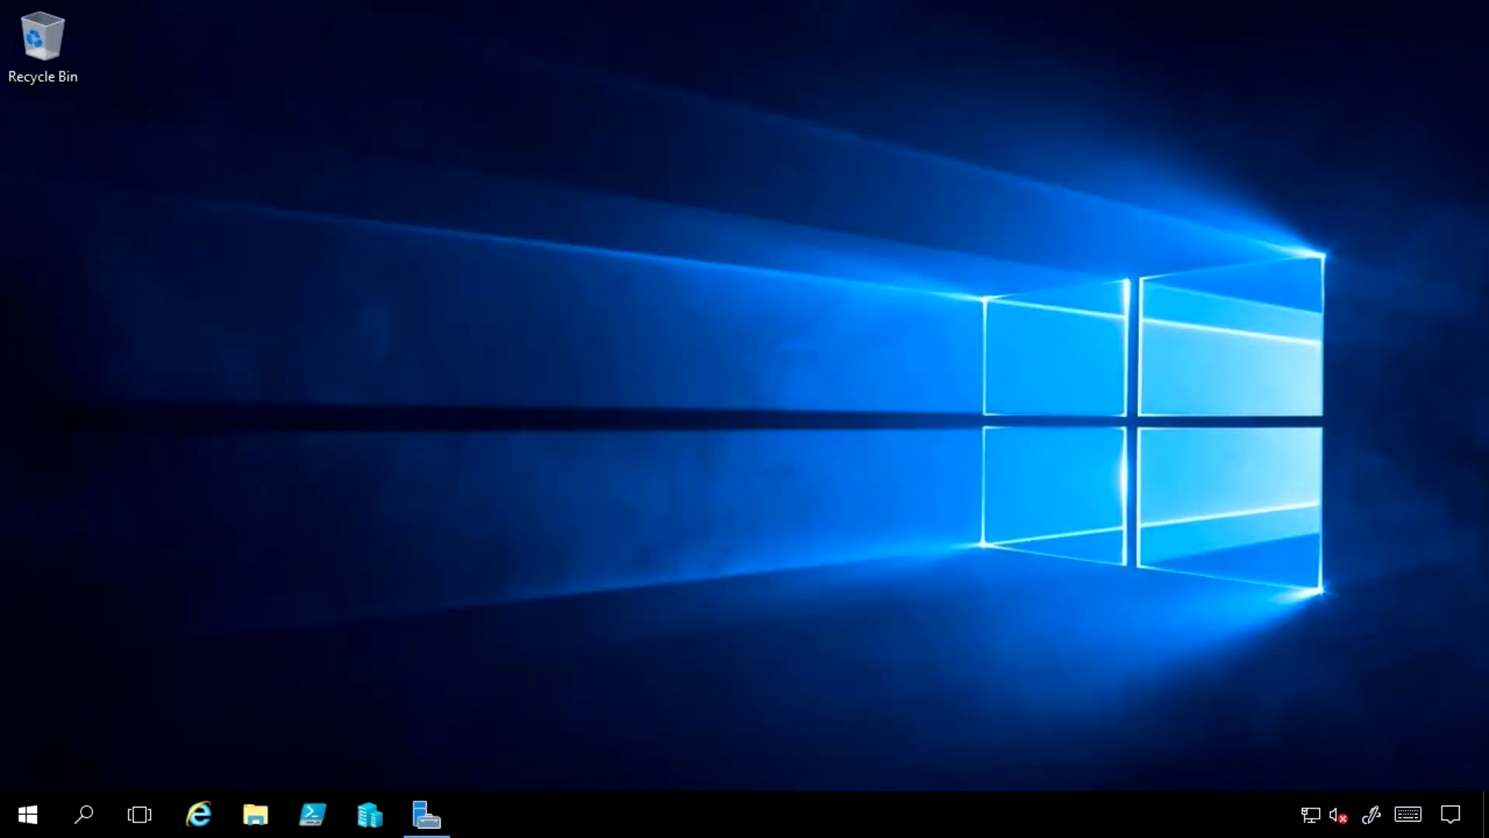
On this server, check for updates online from Microsoft Update; it reports up to date as of 9:20 AM.
{"action": "left_click", "coordinate": [25, 813]}
{"action": "left_click", "coordinate": [27, 707]}
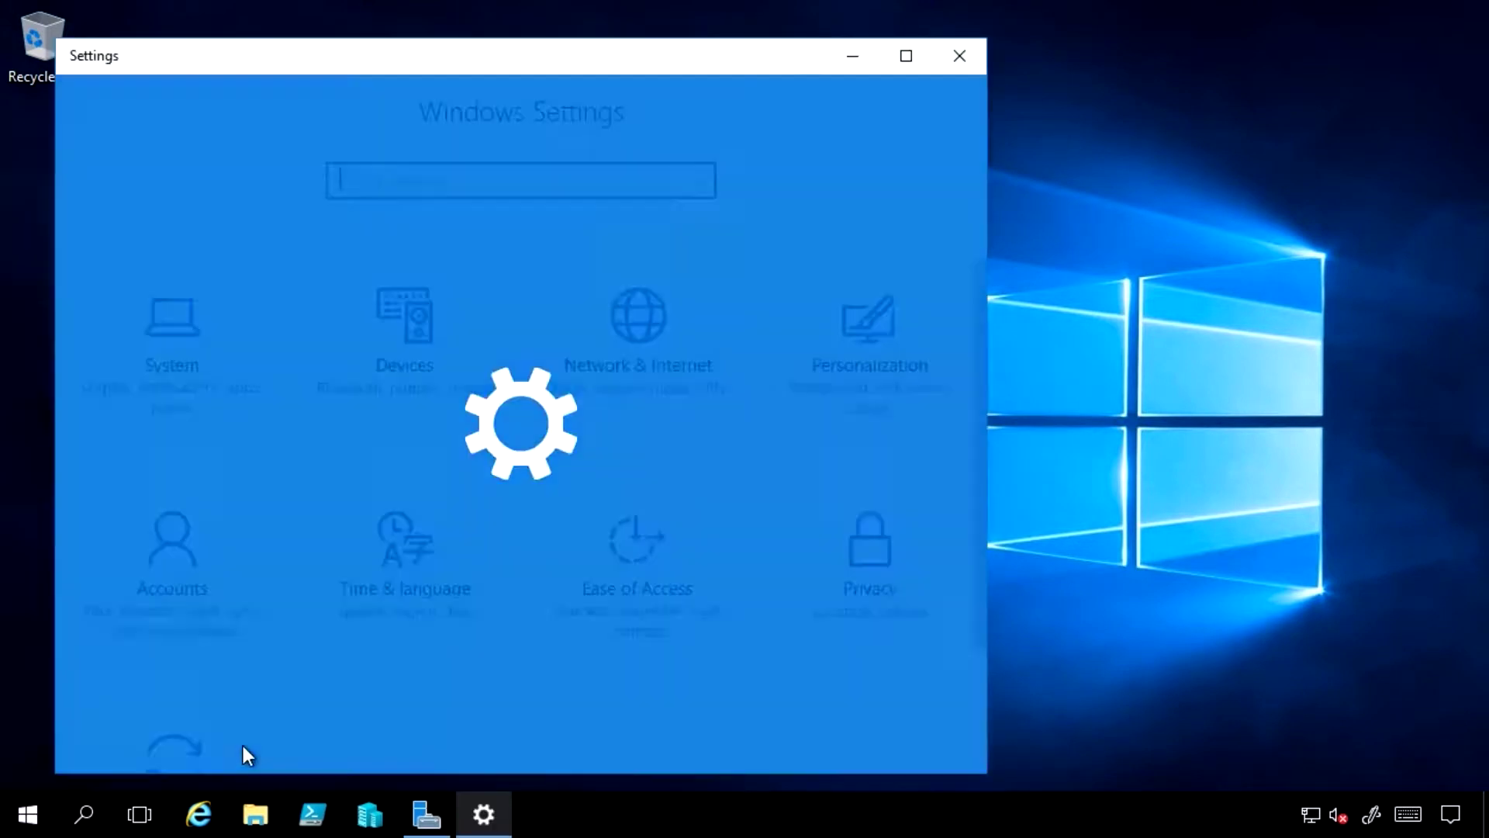
{"action": "left_click", "coordinate": [186, 747]}
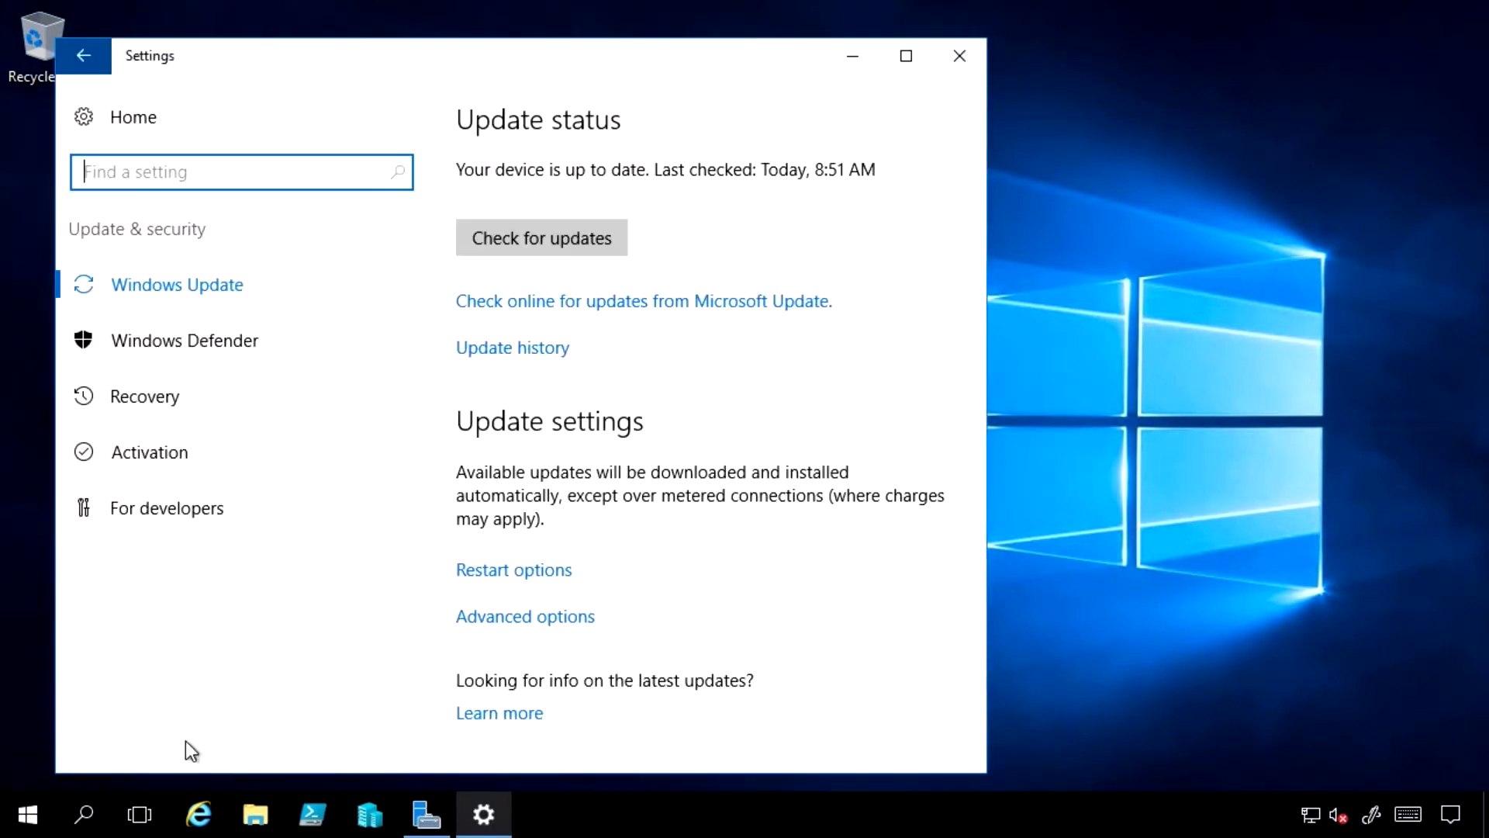
{"action": "left_click", "coordinate": [552, 250]}
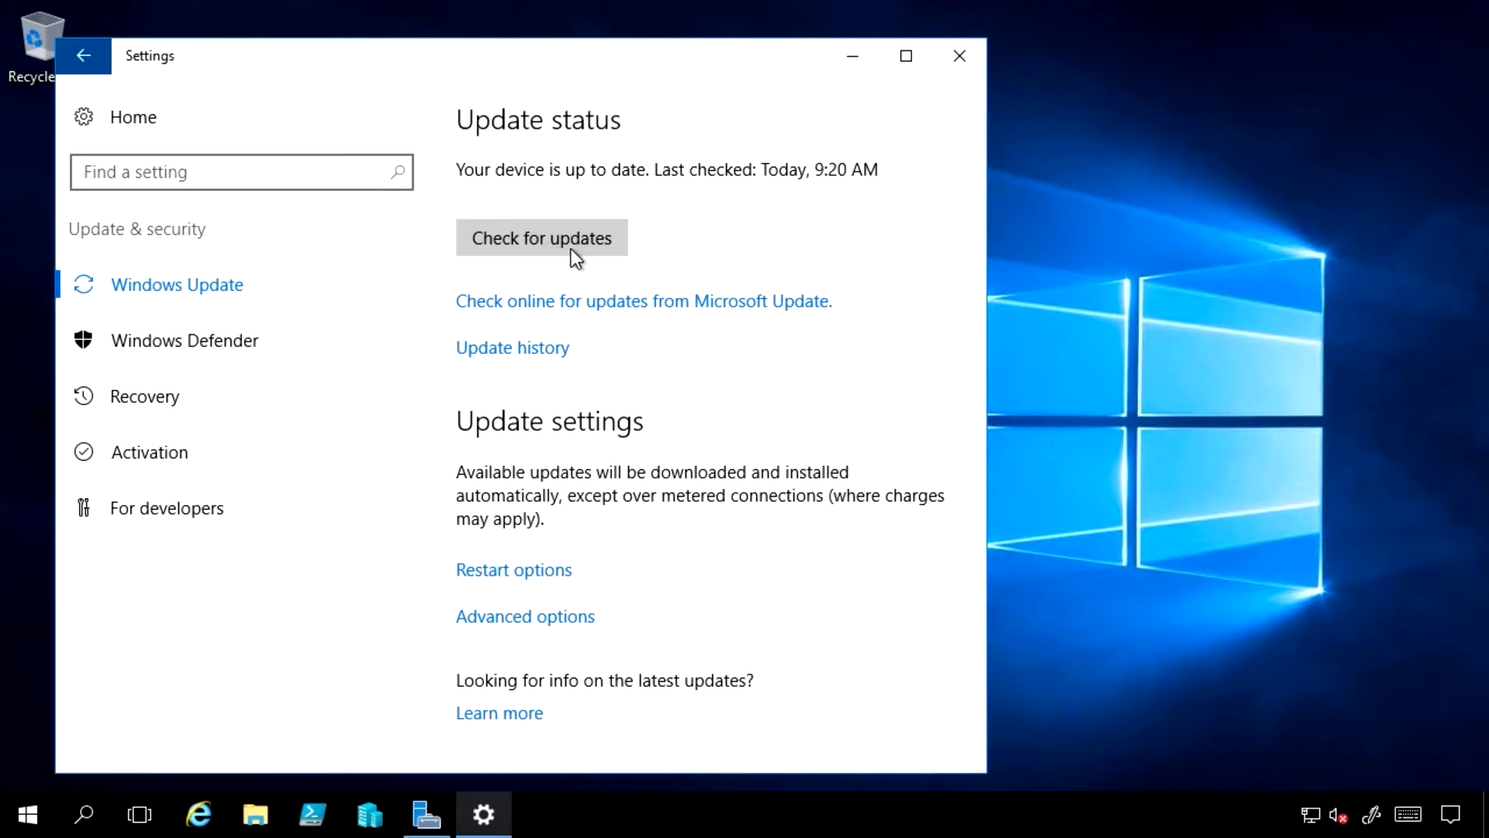
{"action": "left_click", "coordinate": [571, 302]}
Close Settings and open an administrator Command Prompt.
{"action": "left_click", "coordinate": [960, 57]}
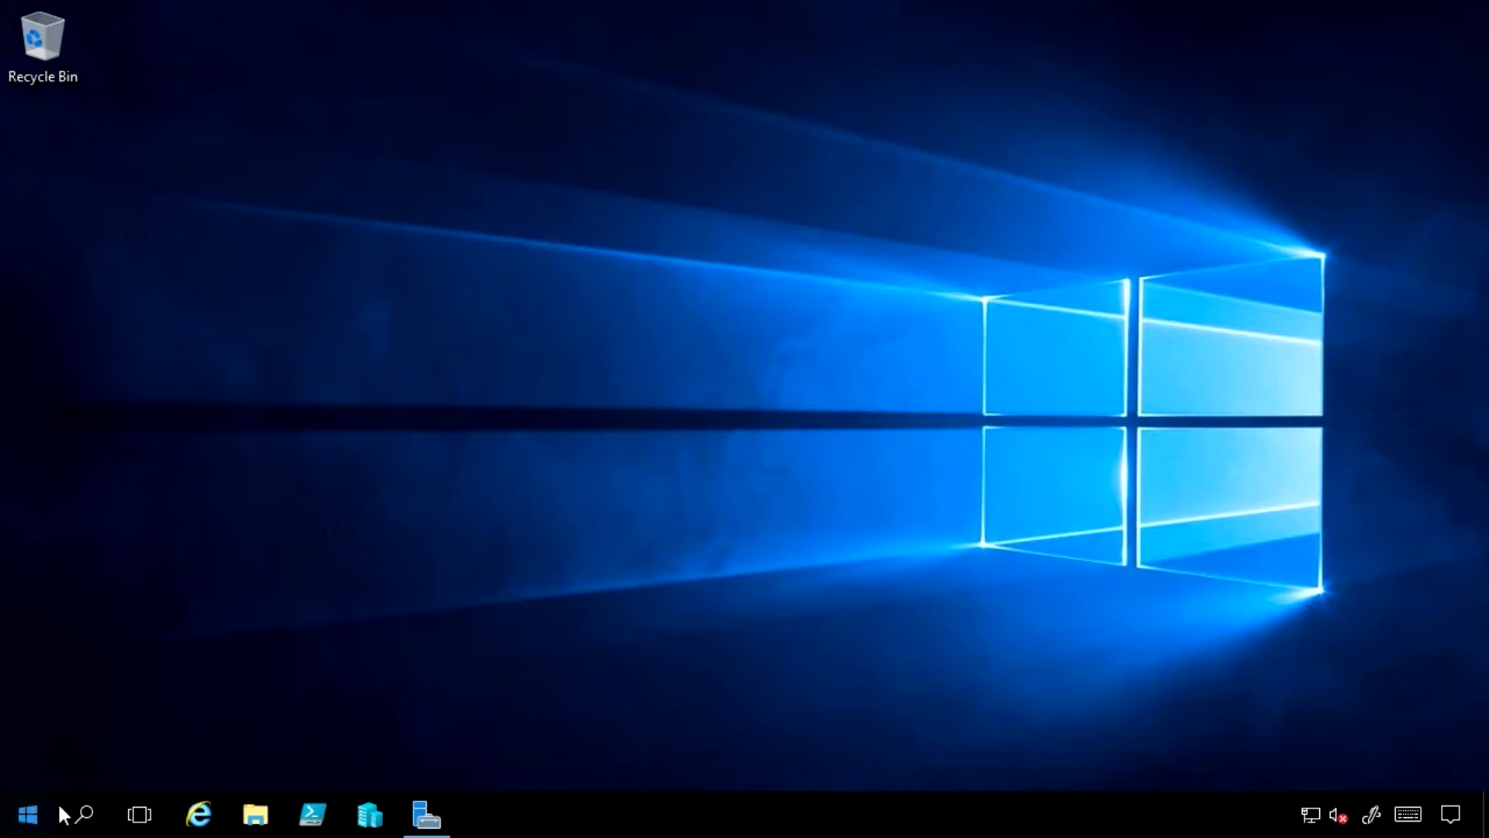
{"action": "right_click", "coordinate": [29, 814]}
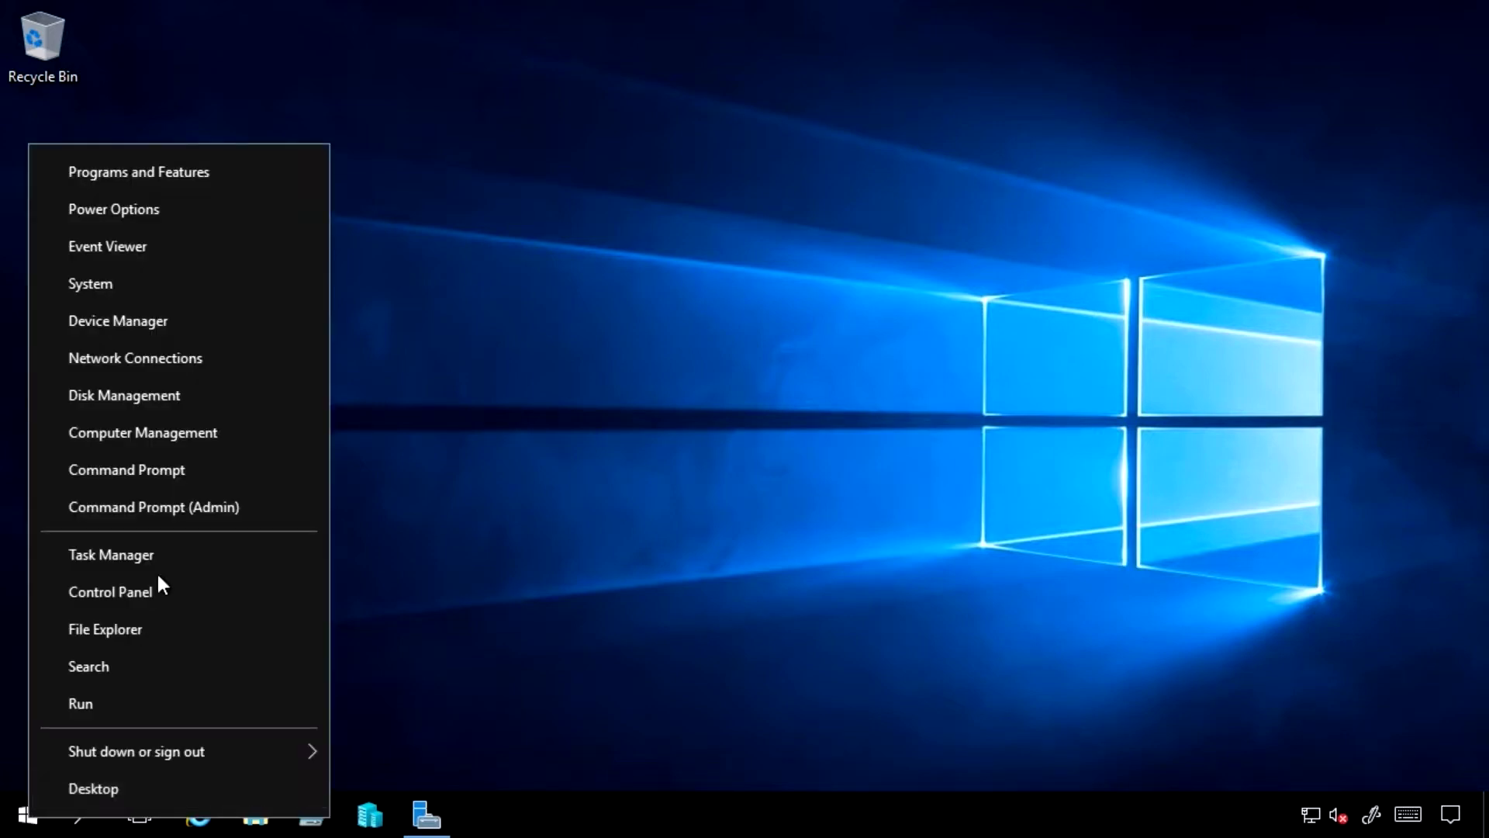
{"action": "left_click", "coordinate": [163, 509]}
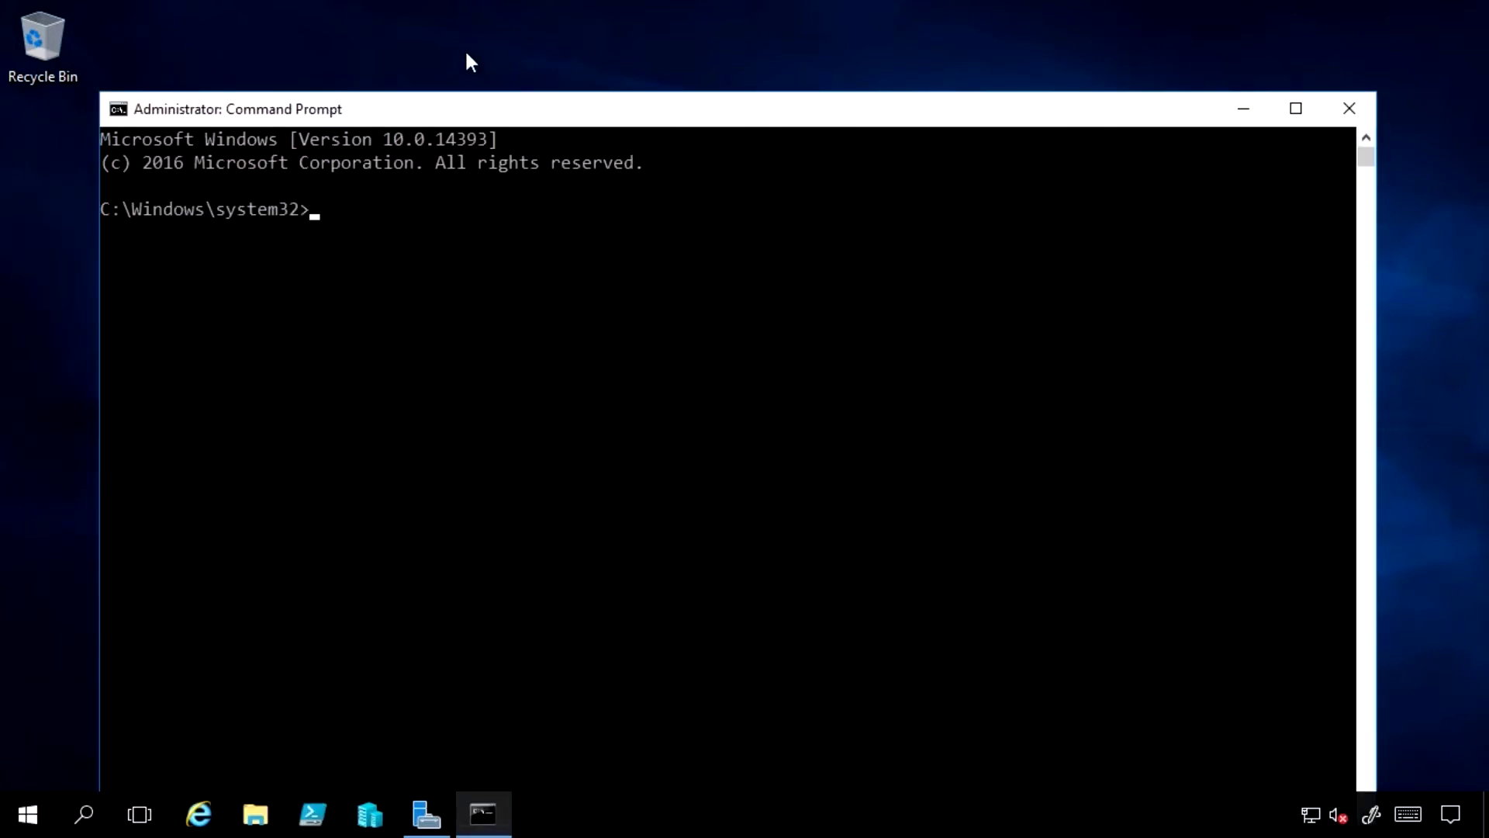
{"action": "left_click_drag", "start_coordinate": [452, 116], "coordinate": [479, 40]}
Run wuauclt /detectnow to trigger an immediate update detection.
{"action": "left_click", "coordinate": [457, 154]}
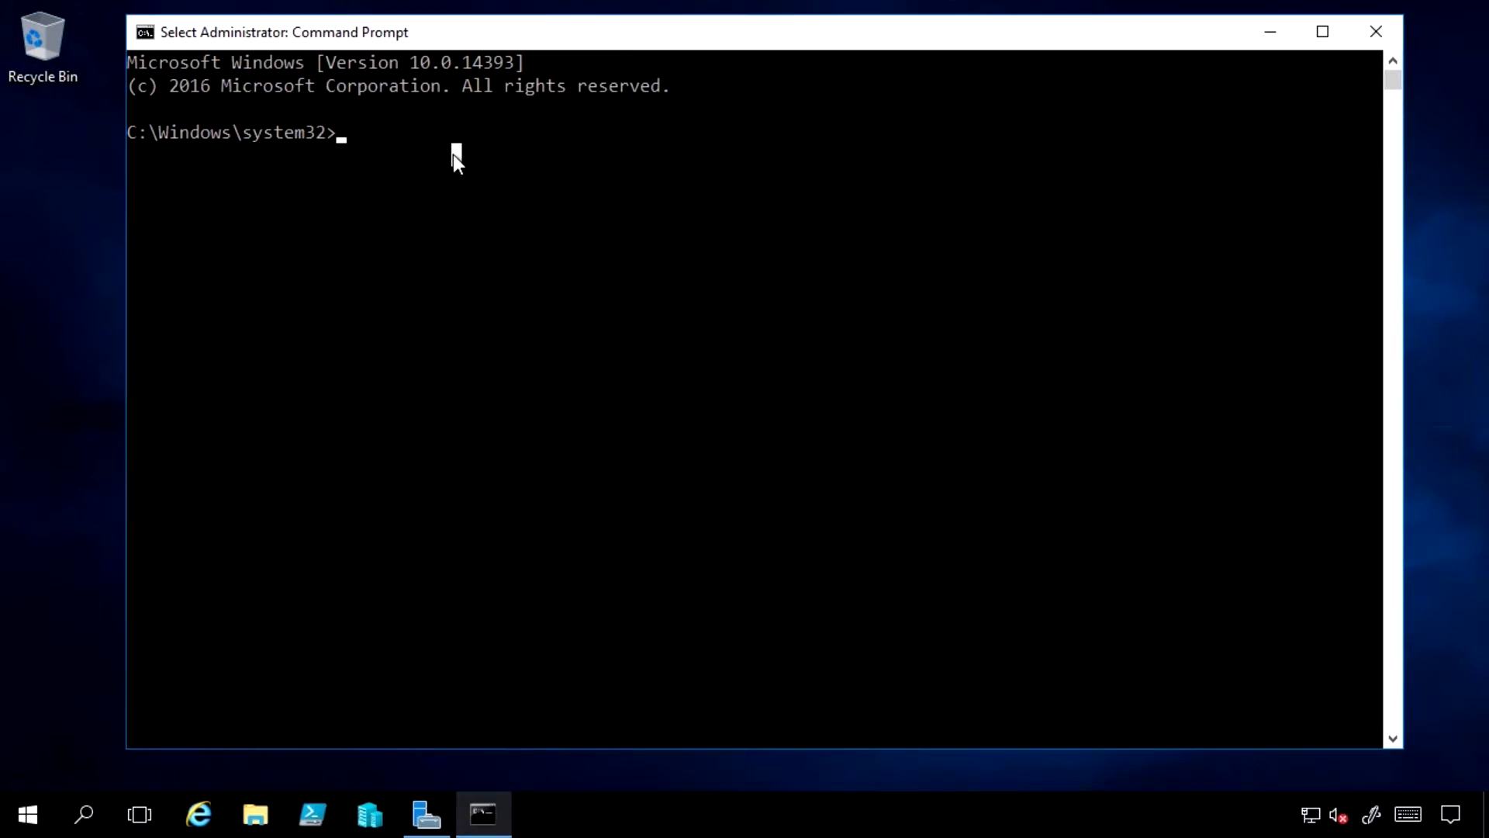
{"action": "type", "text": "wuaucl"}
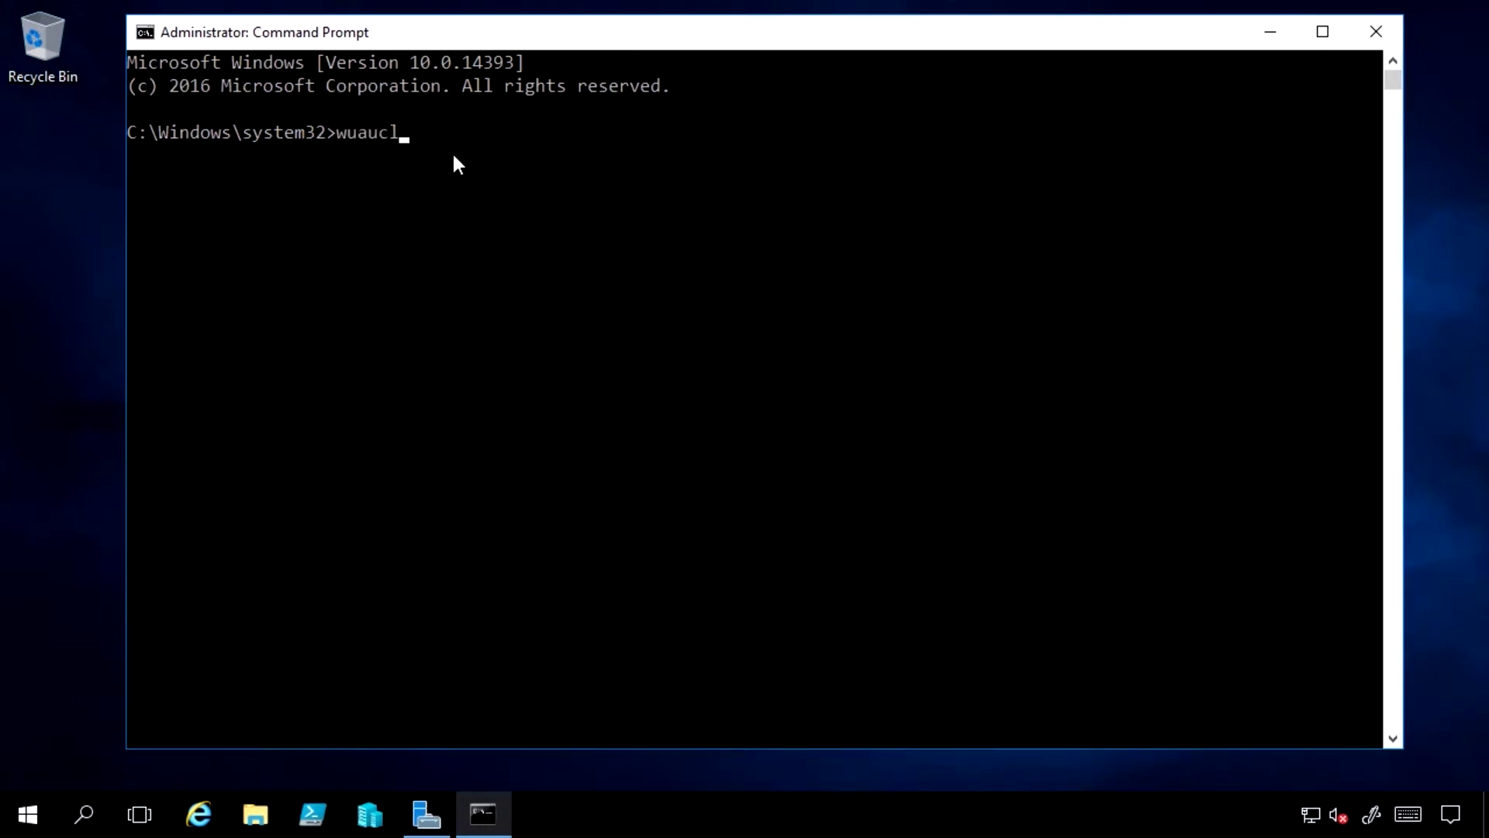
{"action": "type", "text": "t"}
{"action": "type", "text": " /detectnow"}
{"action": "key", "text": "Return"}
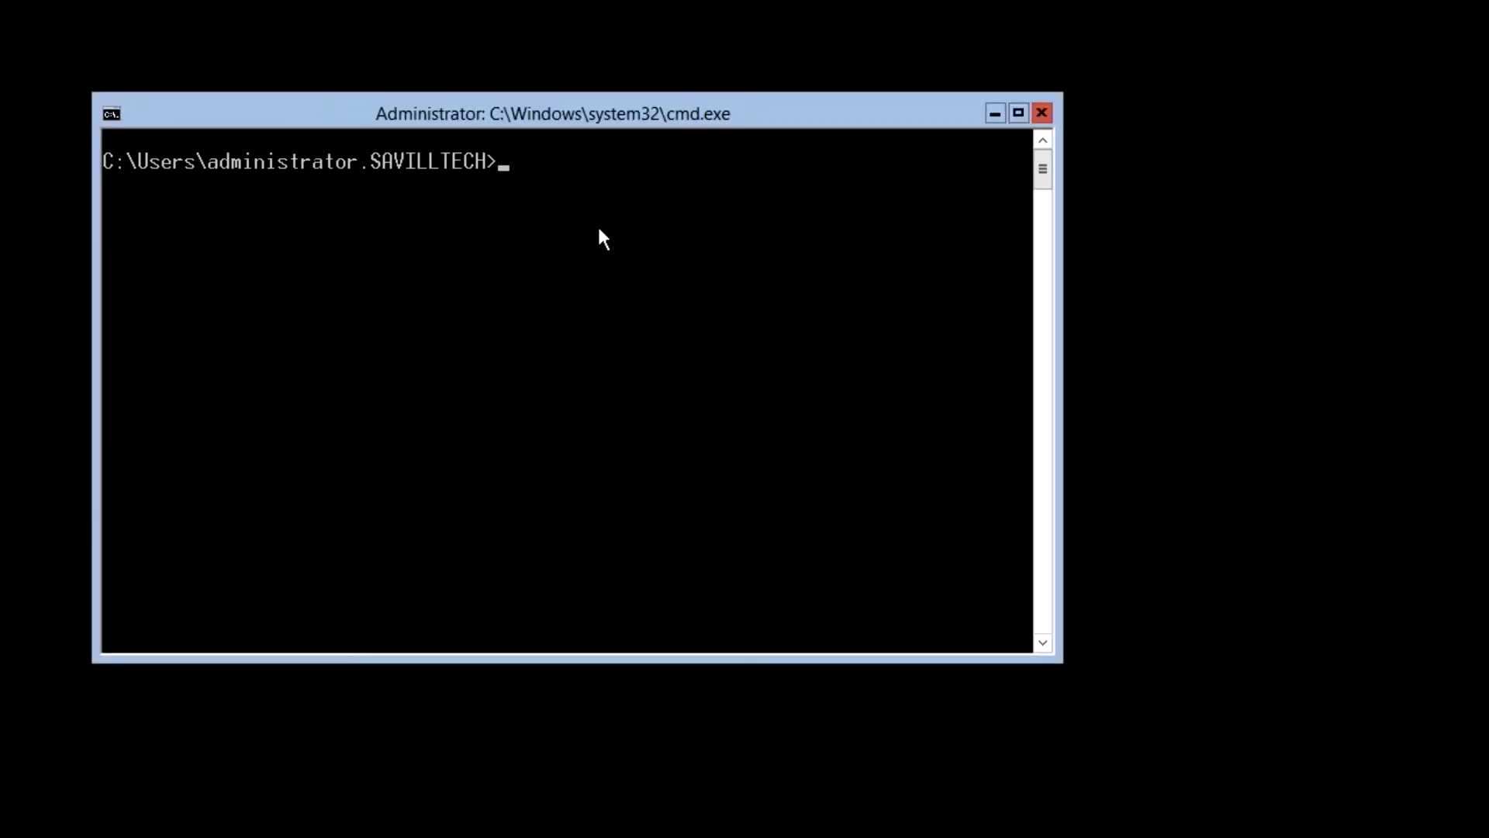
Launch sconfig and keep the Windows Update setting on Automatic.
{"action": "type", "text": "sconfig"}
{"action": "key", "text": "Return"}
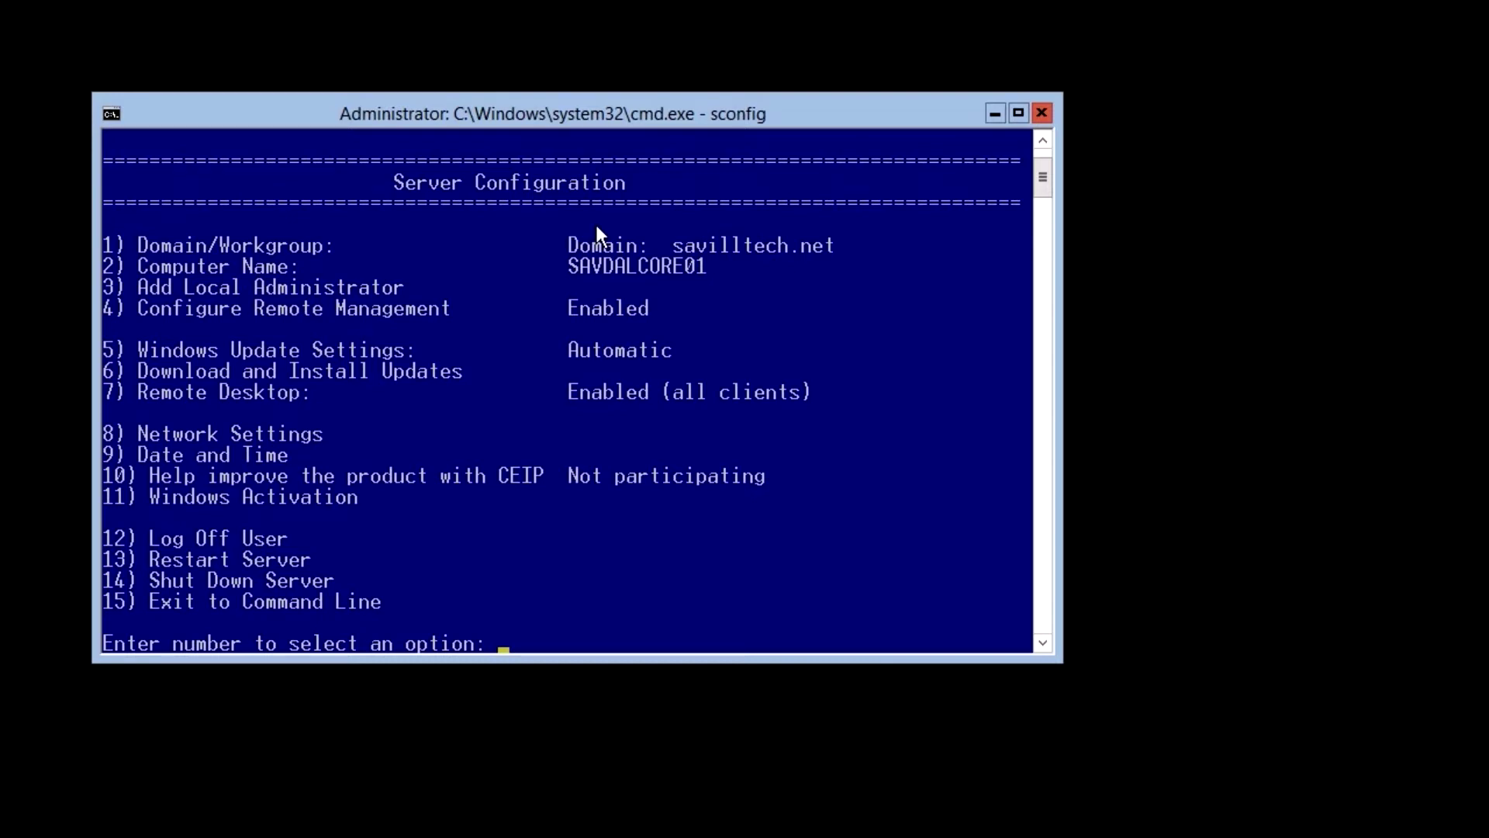
{"action": "type", "text": "5"}
{"action": "key", "text": "Return"}
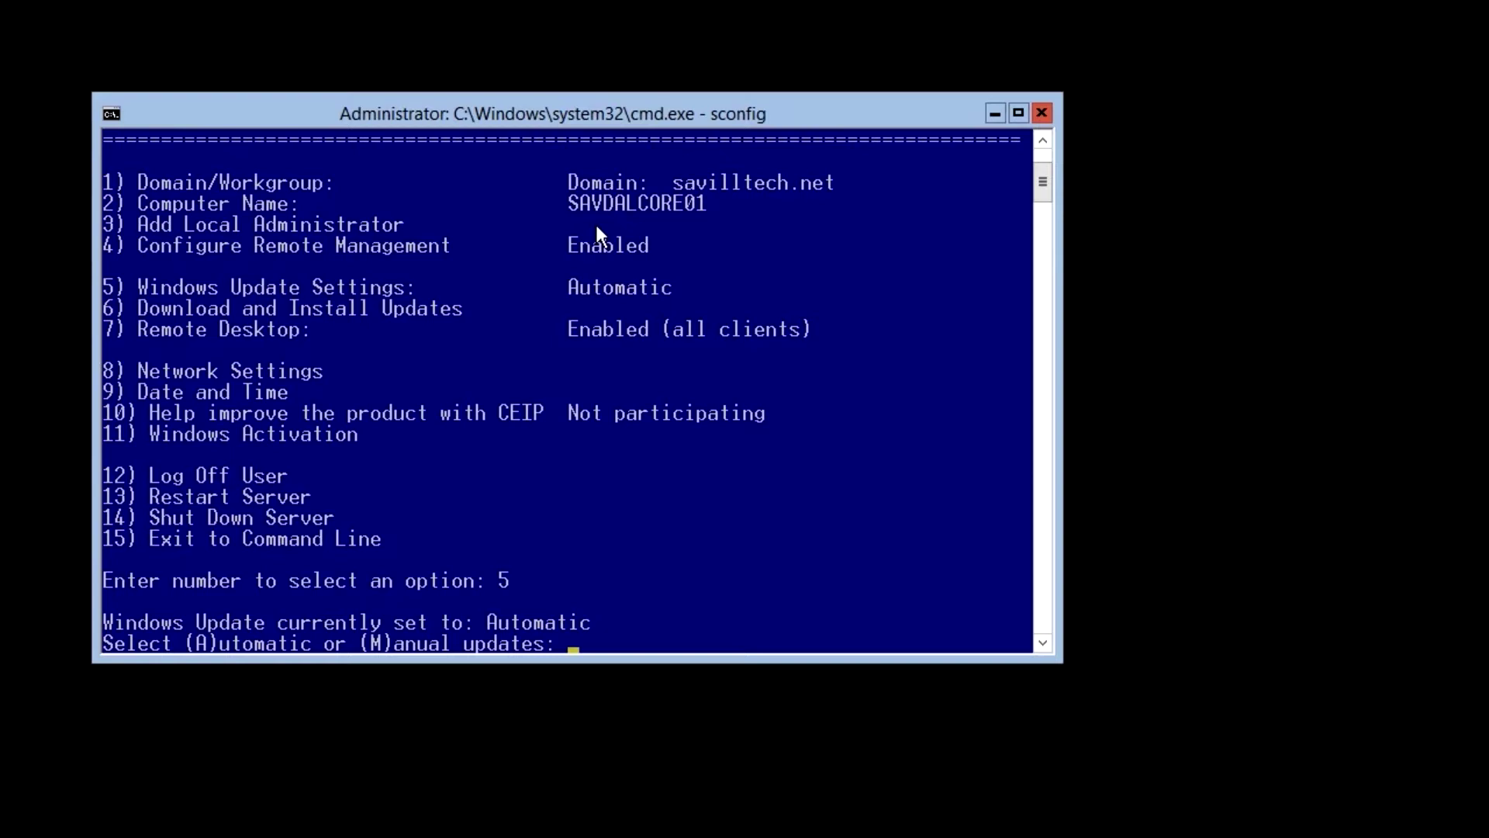
{"action": "type", "text": "a"}
{"action": "key", "text": "Return"}
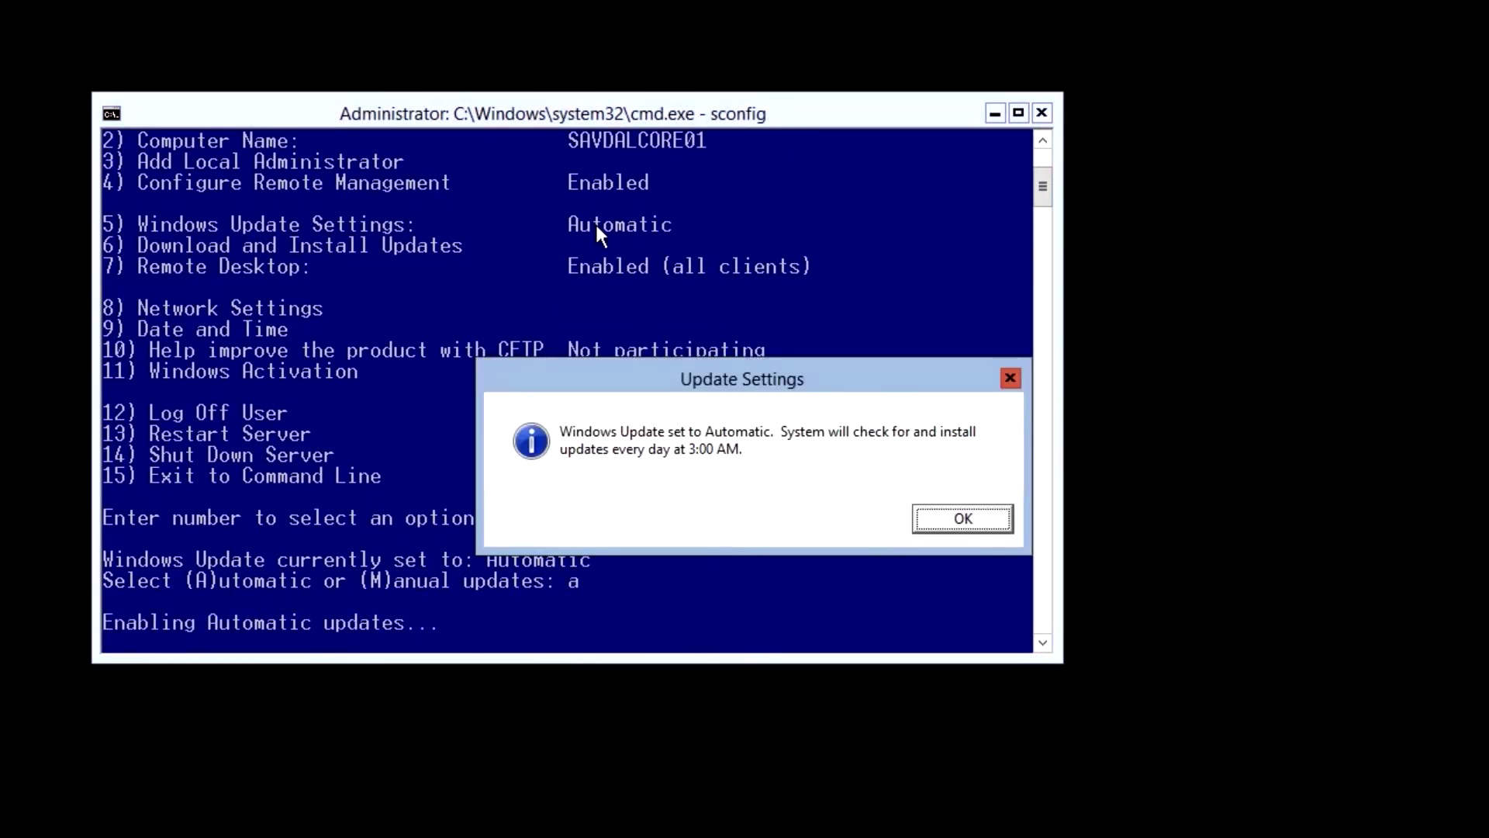
{"action": "key", "text": "Return"}
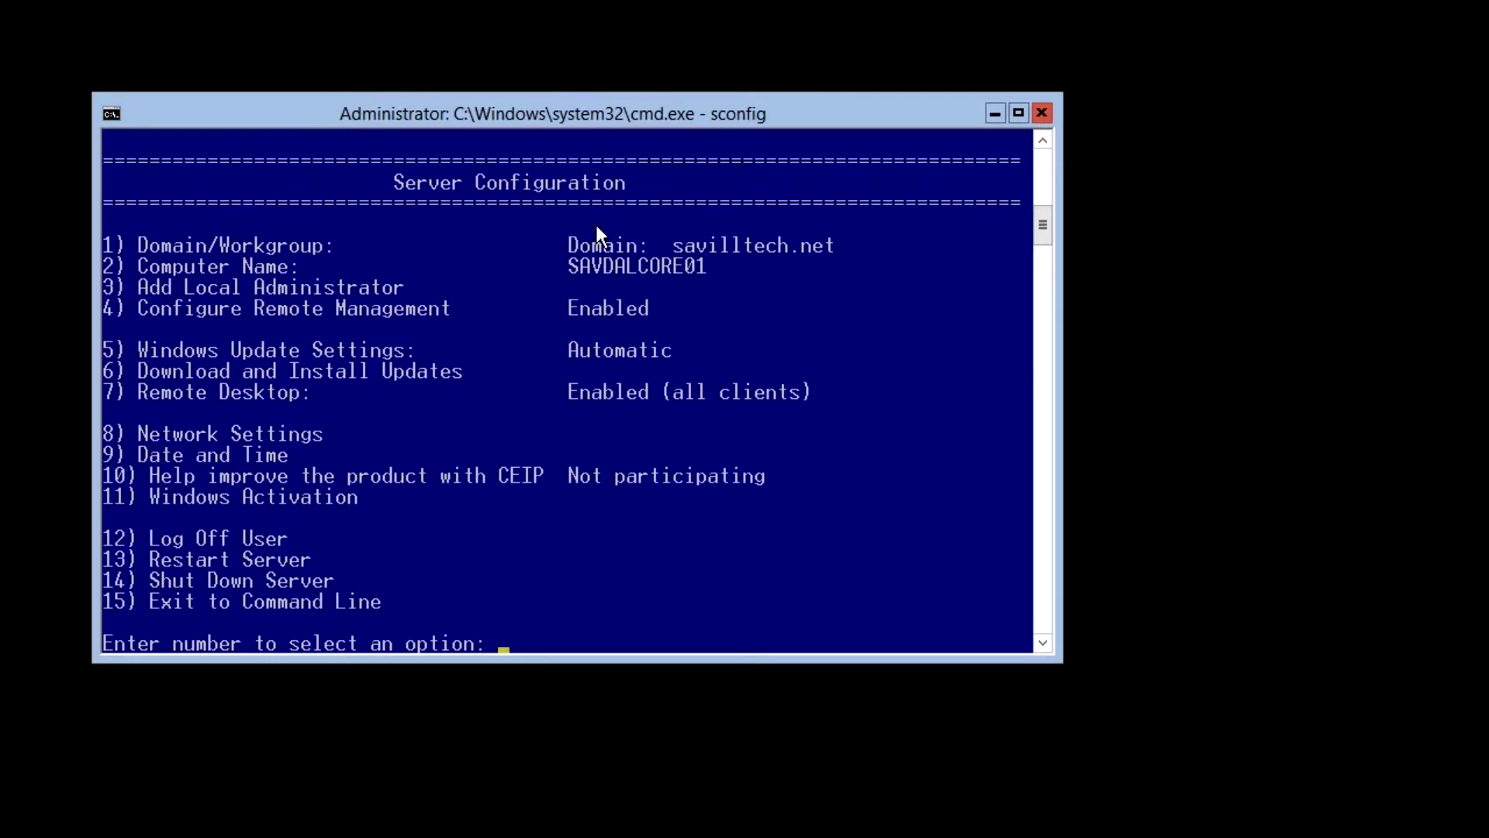
Search for all updates with option 6 (none applicable), then exit sconfig with option 15.
{"action": "type", "text": "6"}
{"action": "key", "text": "Return"}
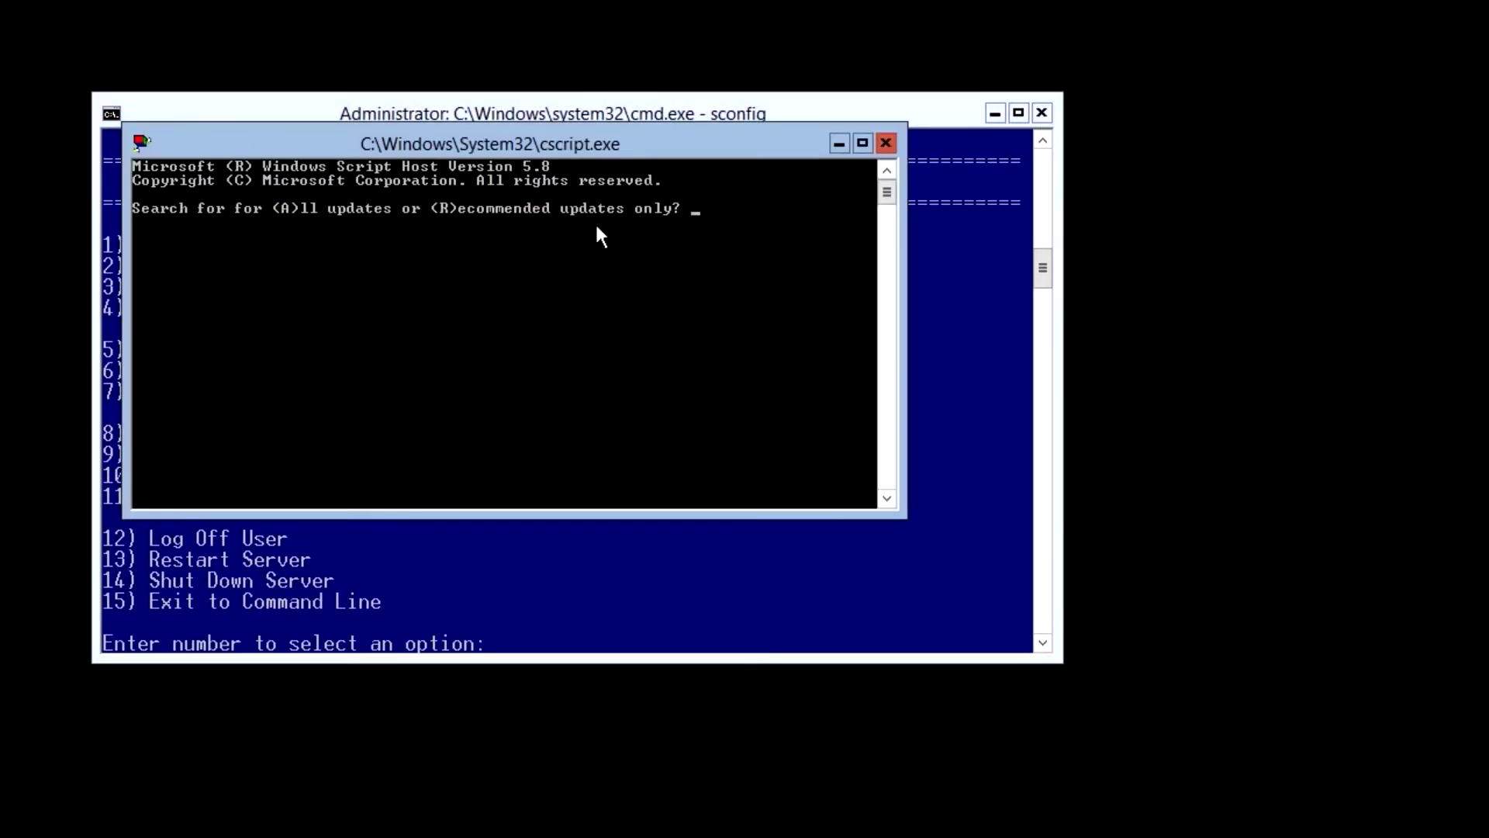
{"action": "type", "text": "a"}
{"action": "key", "text": "Return"}
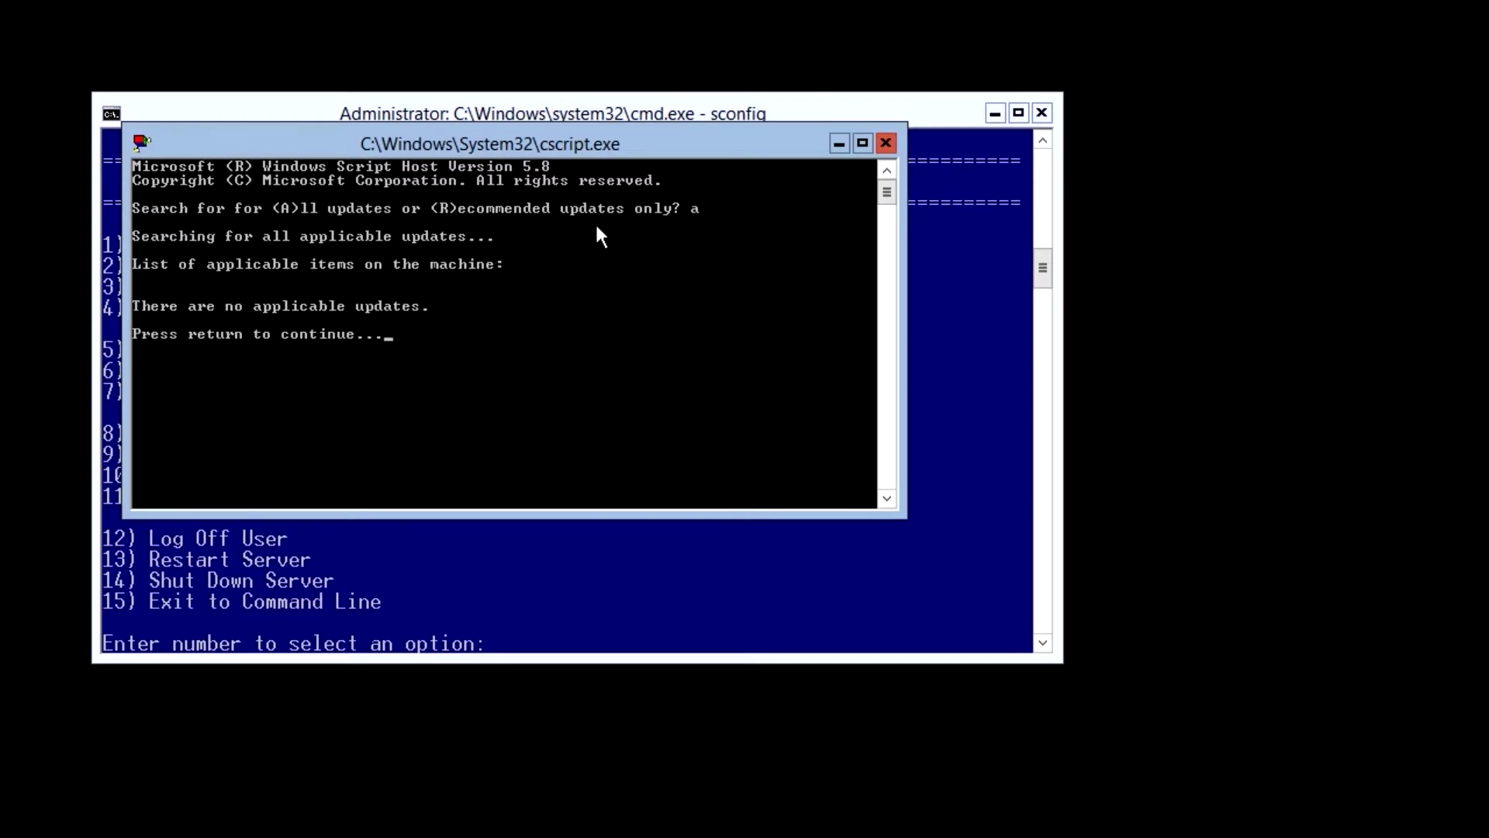
{"action": "key", "text": "Return"}
{"action": "type", "text": "15"}
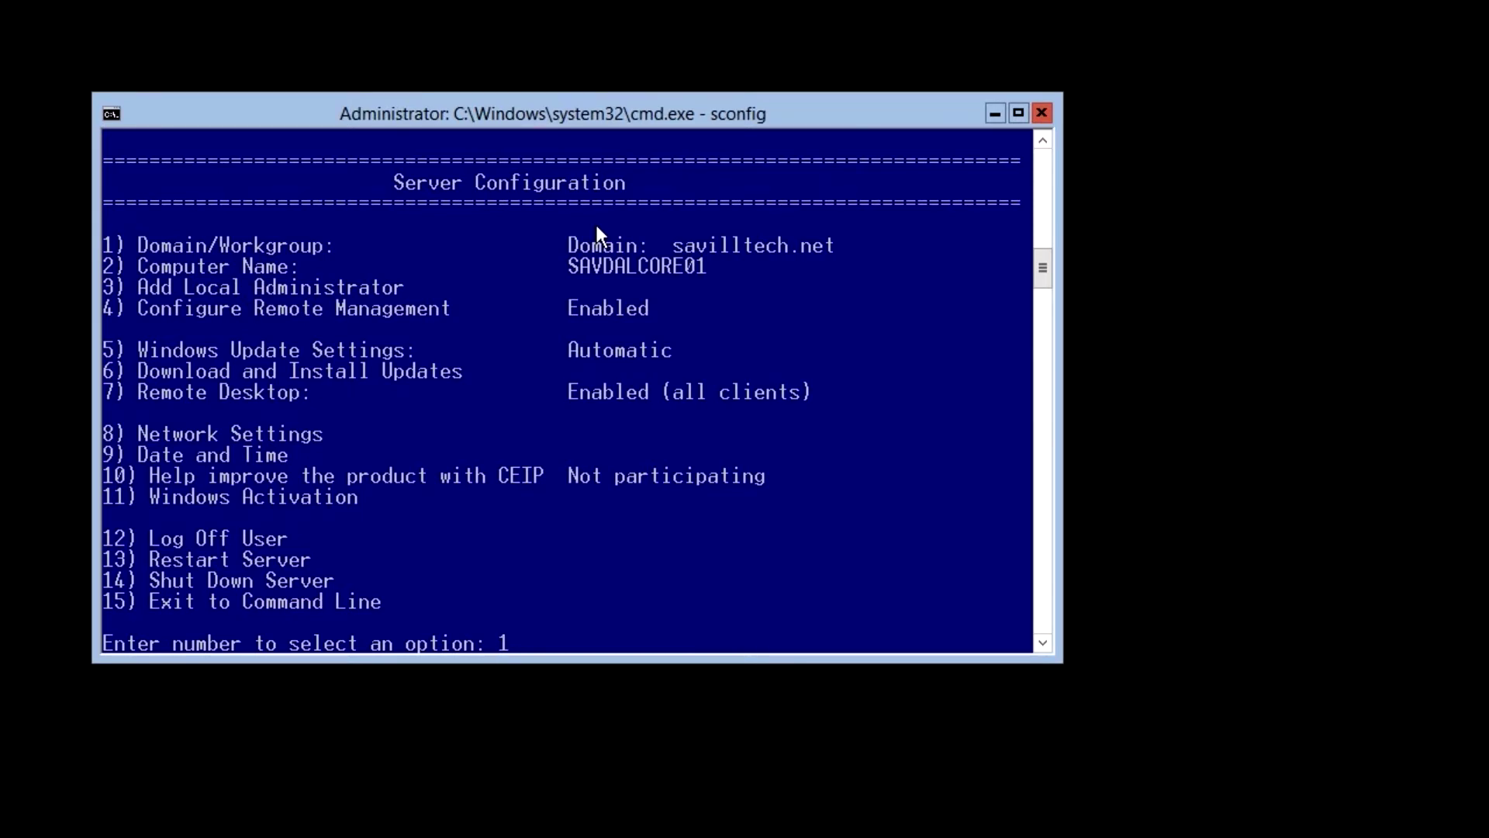
{"action": "key", "text": "Return"}
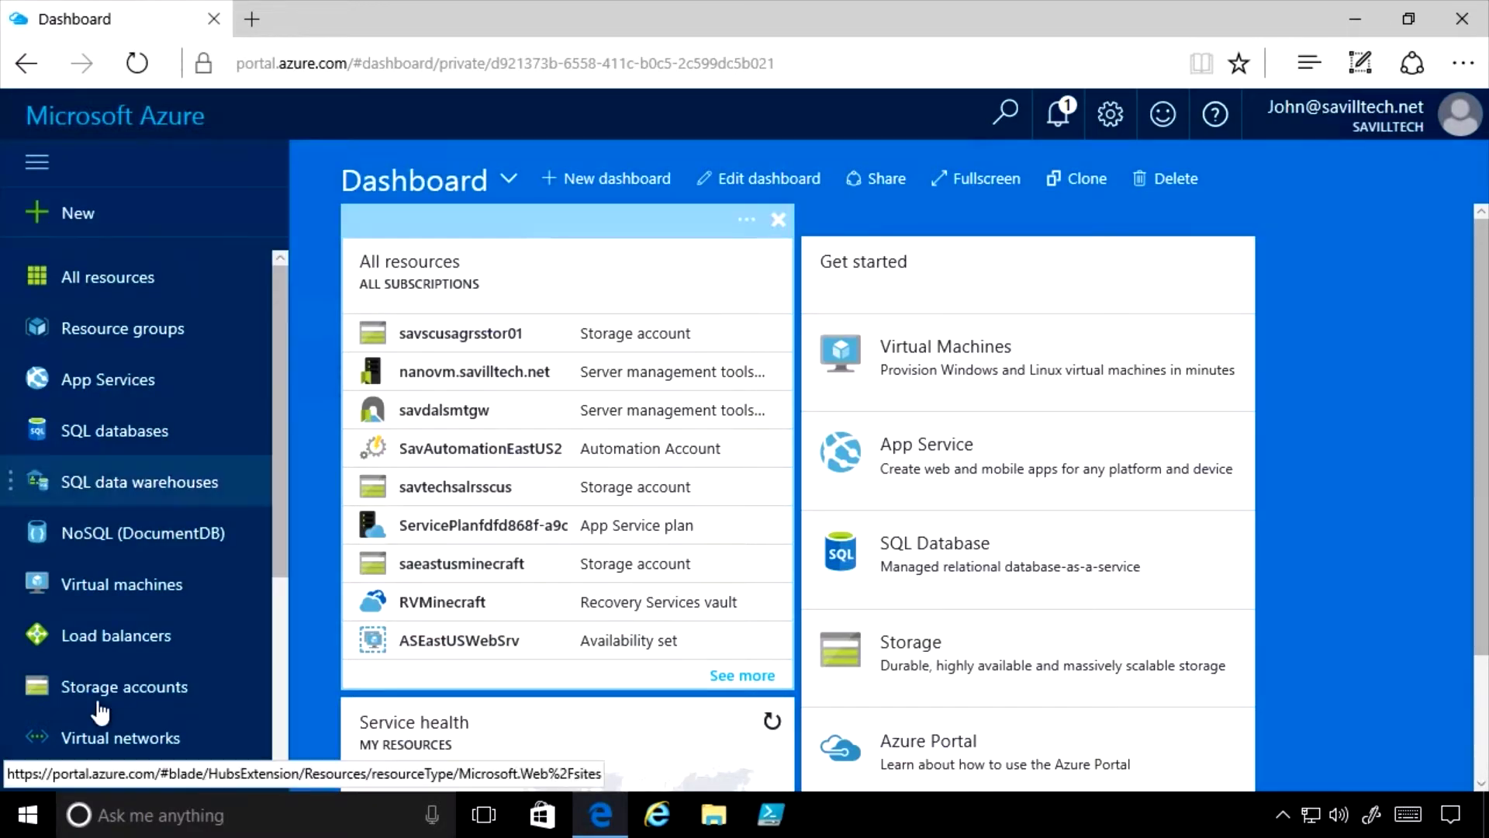
Open the nanovm.savilltech.net server connection from the dashboard's All resources tile.
{"action": "scroll", "coordinate": [116, 660], "scroll_direction": "down", "scroll_amount": 5}
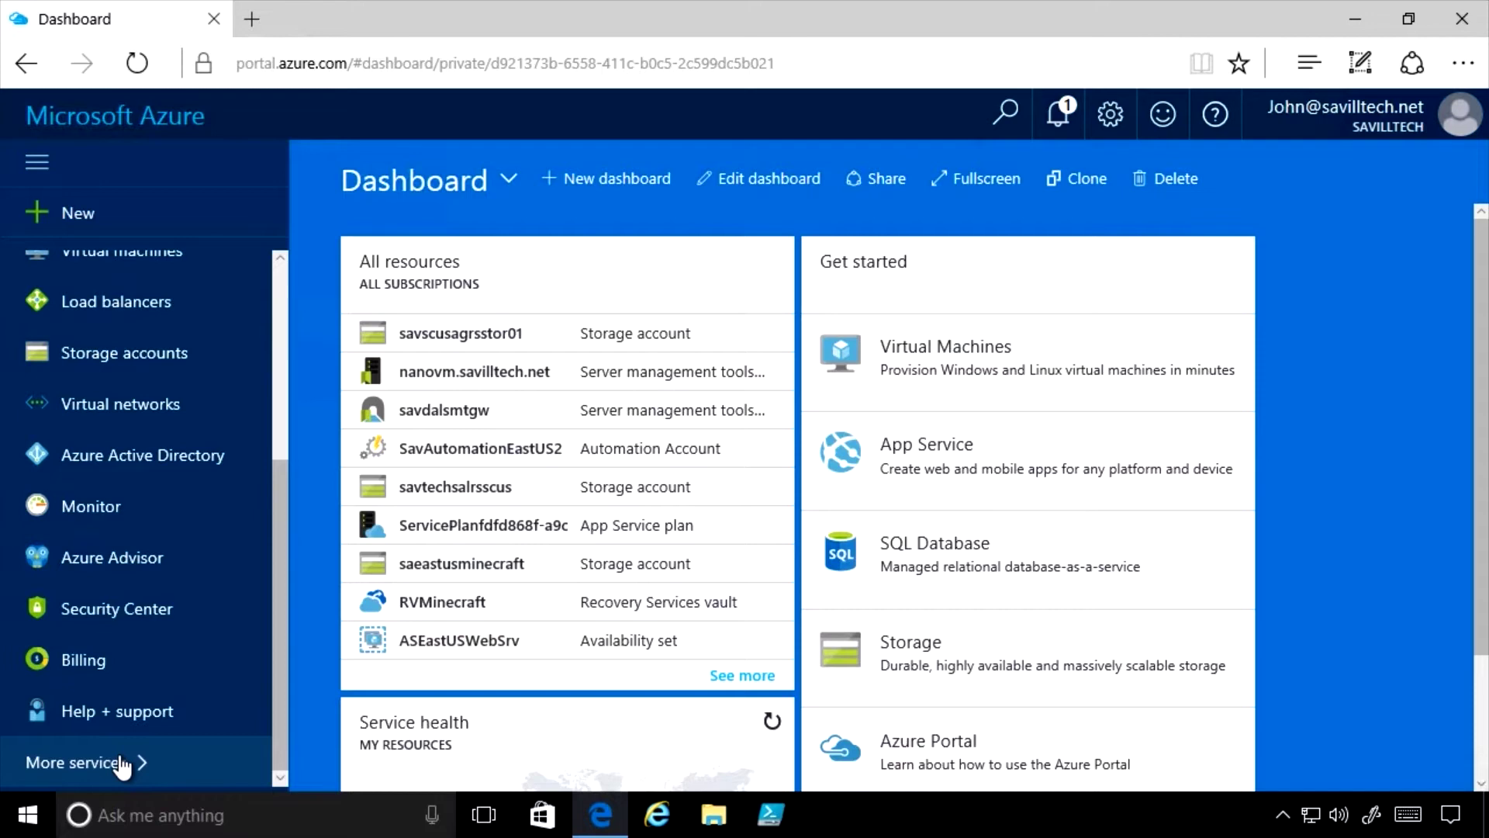
{"action": "left_click", "coordinate": [121, 764]}
{"action": "left_click", "coordinate": [775, 155]}
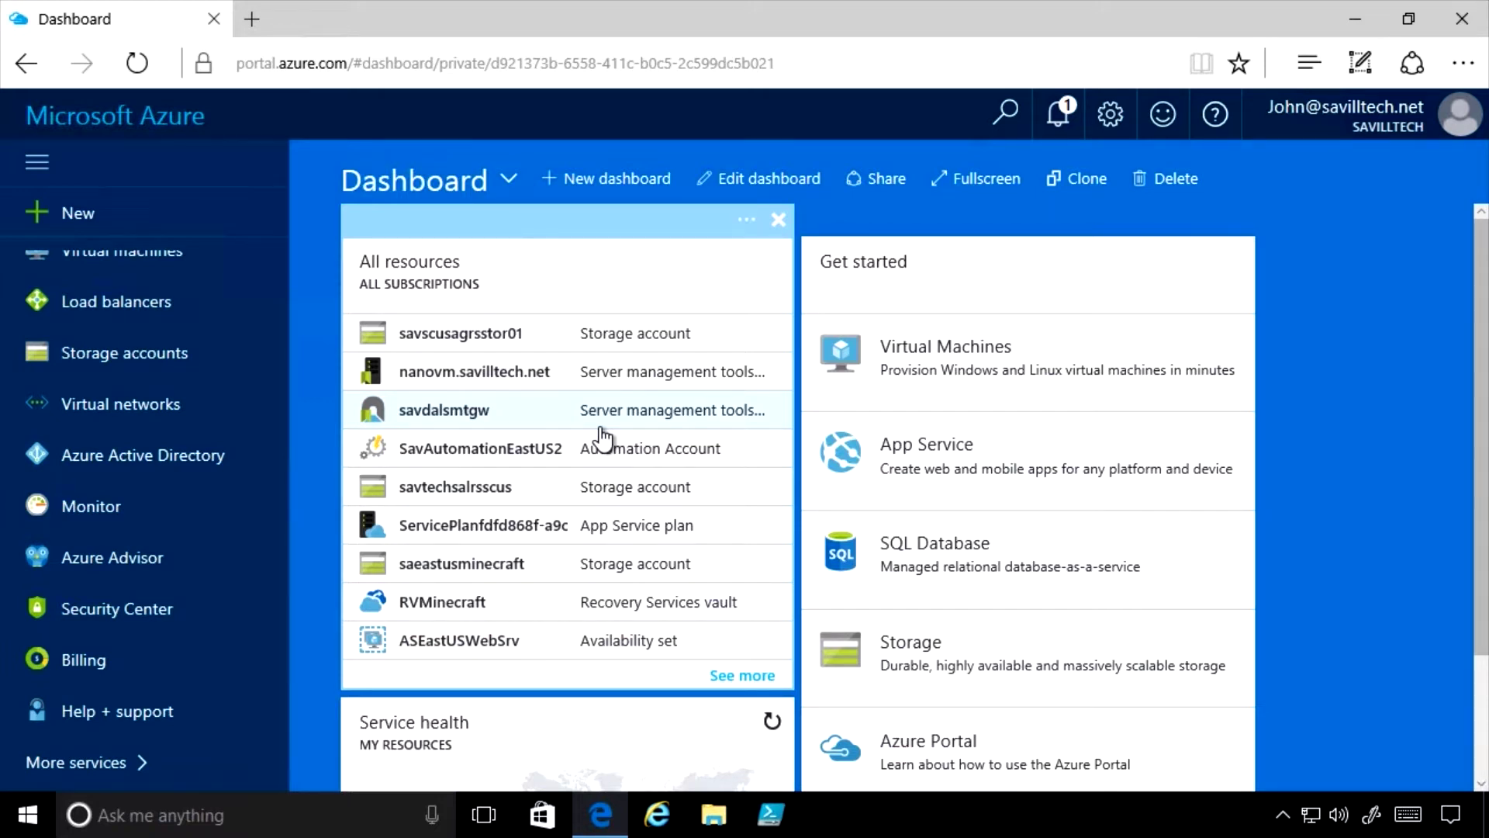
{"action": "left_click", "coordinate": [541, 378]}
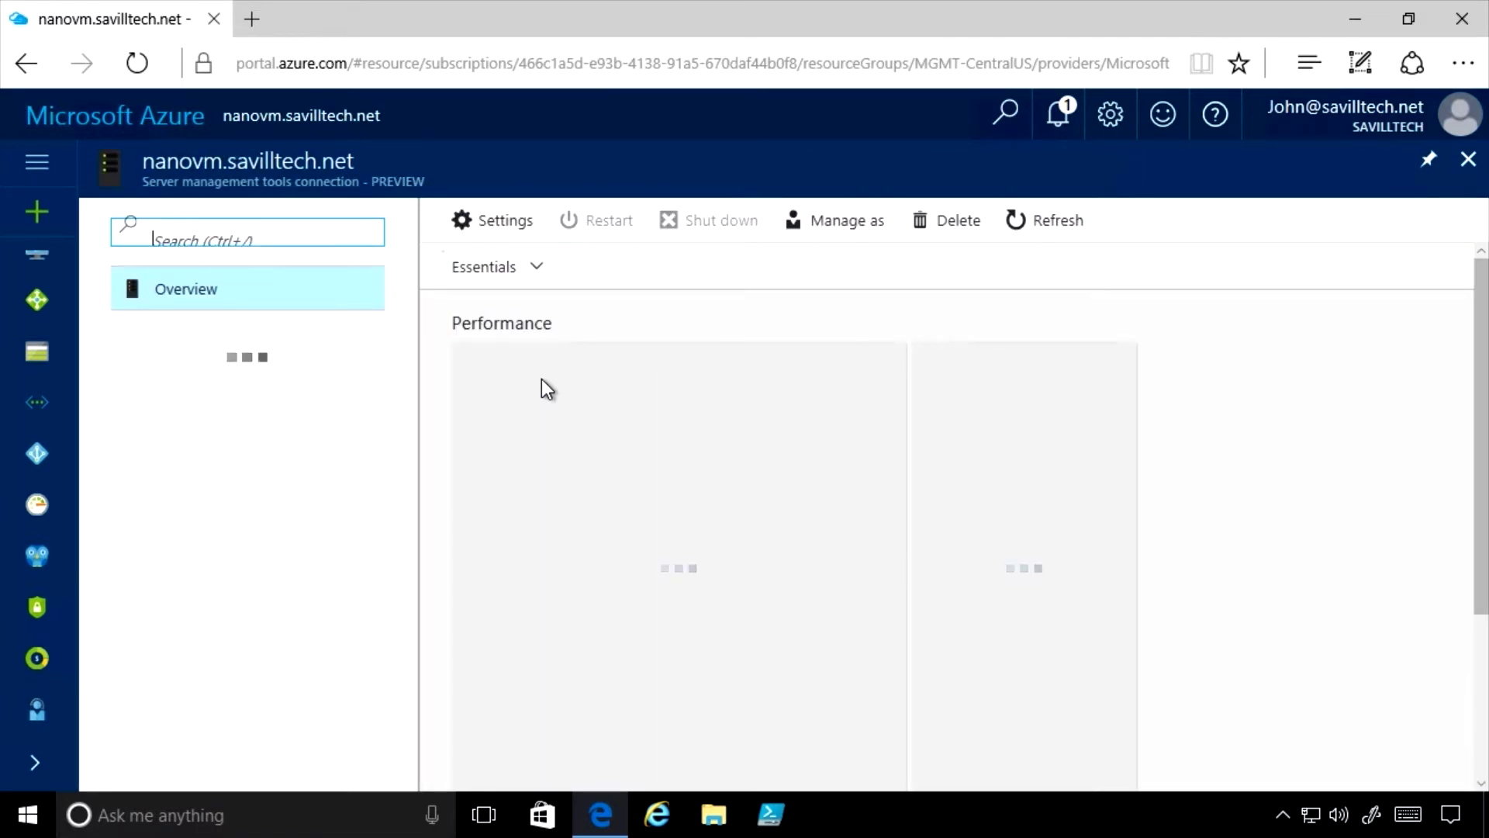
Connect to nanovm with the domain administrator credentials and view its Windows Update status.
{"action": "left_click", "coordinate": [849, 225]}
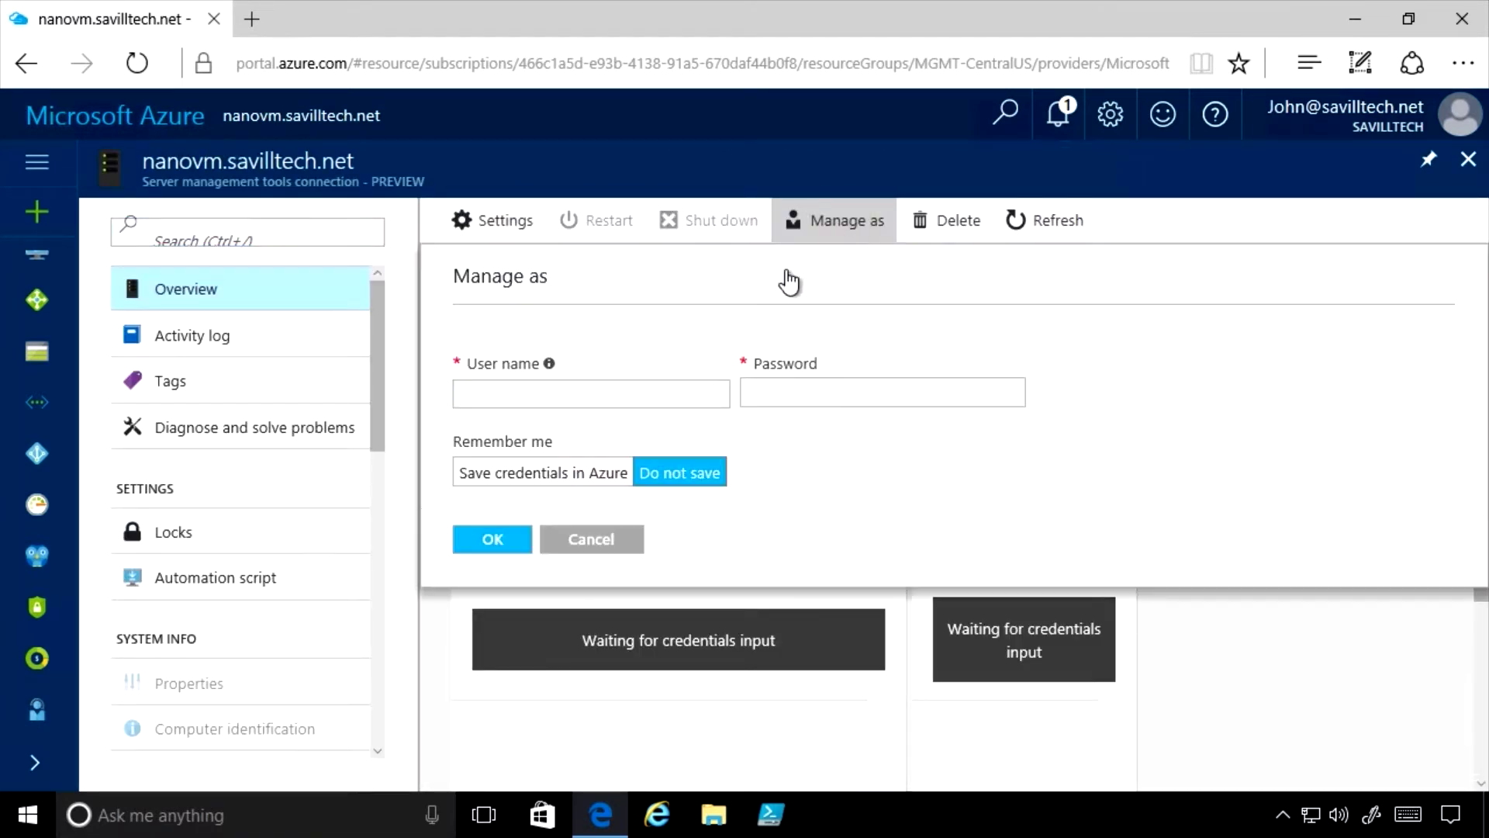
{"action": "left_click", "coordinate": [594, 393]}
{"action": "type", "text": "savilltech\\administrator"}
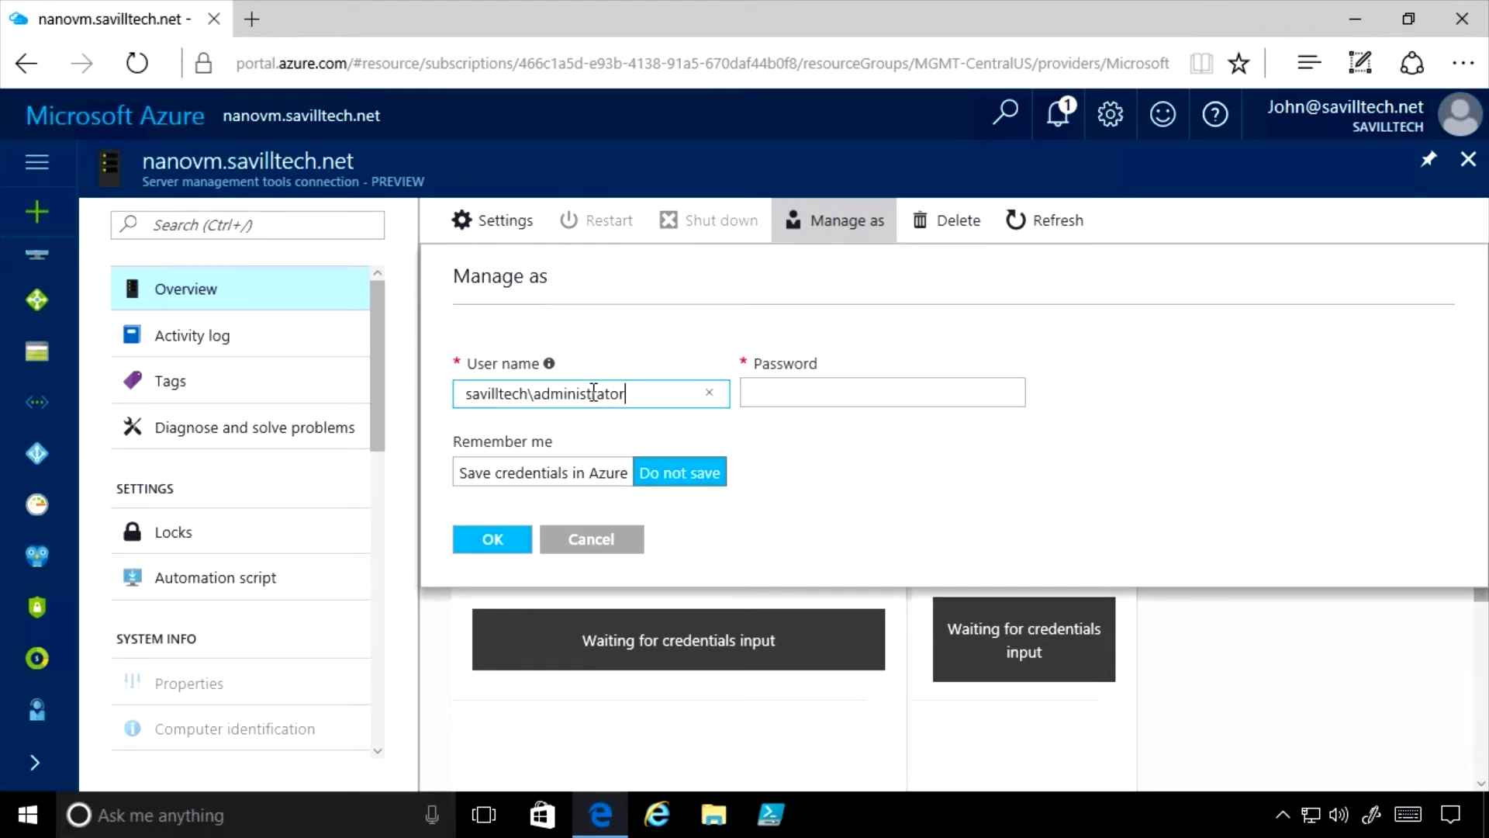
{"action": "key", "text": "Tab"}
{"action": "type", "text": "•••••••"}
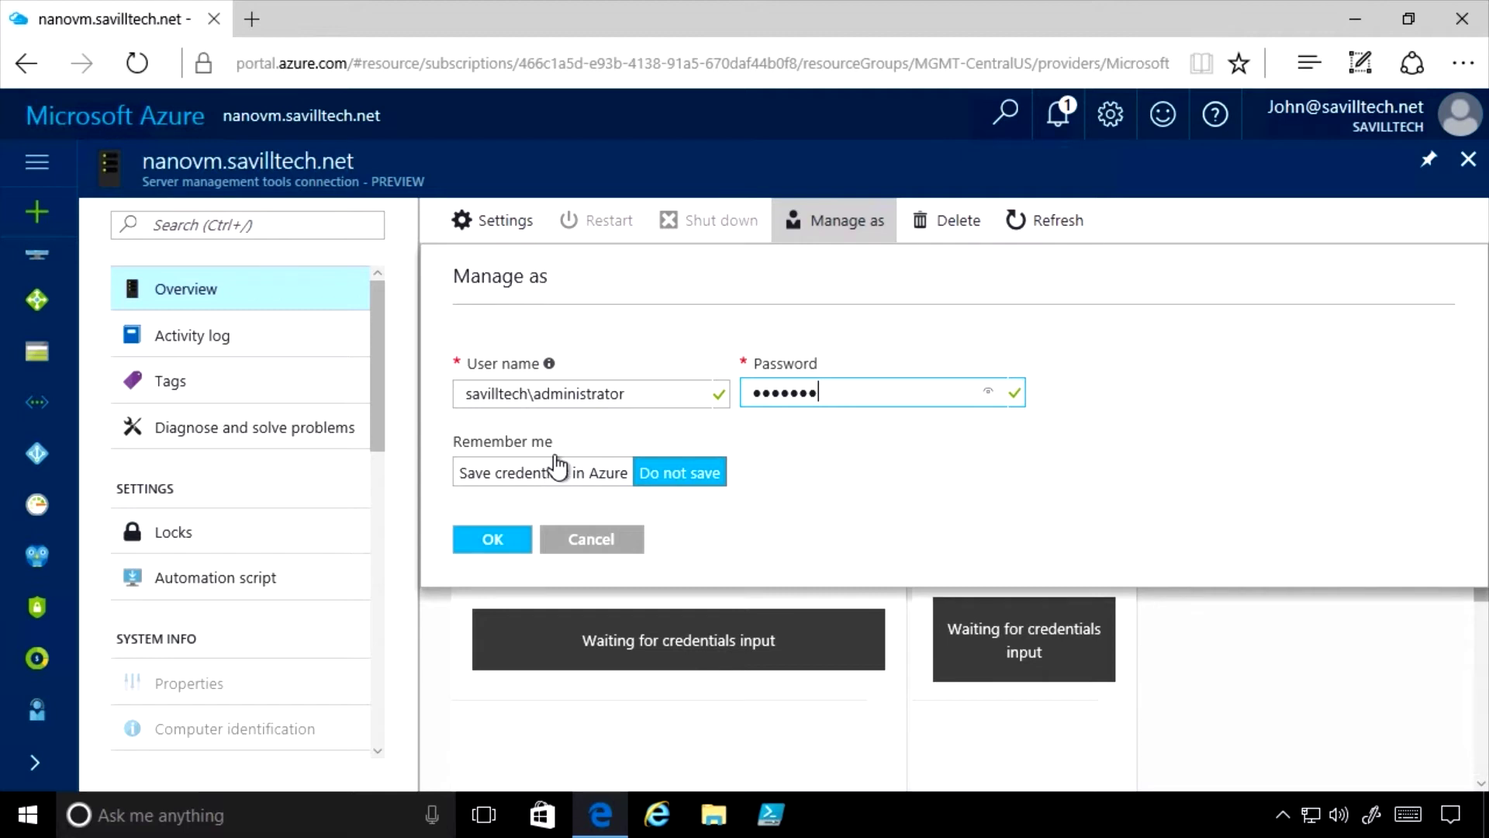
{"action": "left_click", "coordinate": [493, 538]}
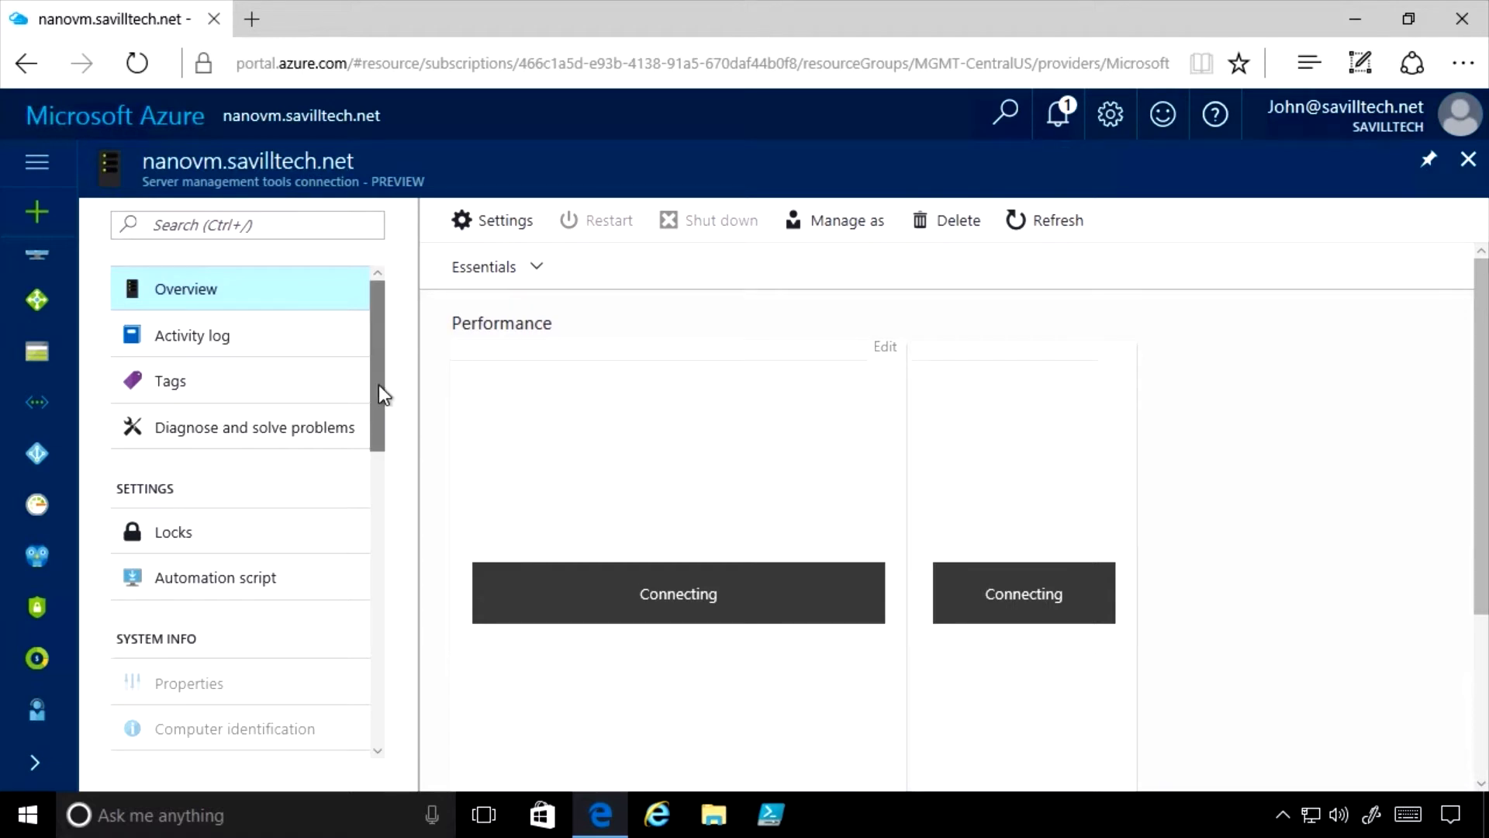
{"action": "left_click_drag", "start_coordinate": [377, 388], "coordinate": [379, 647]}
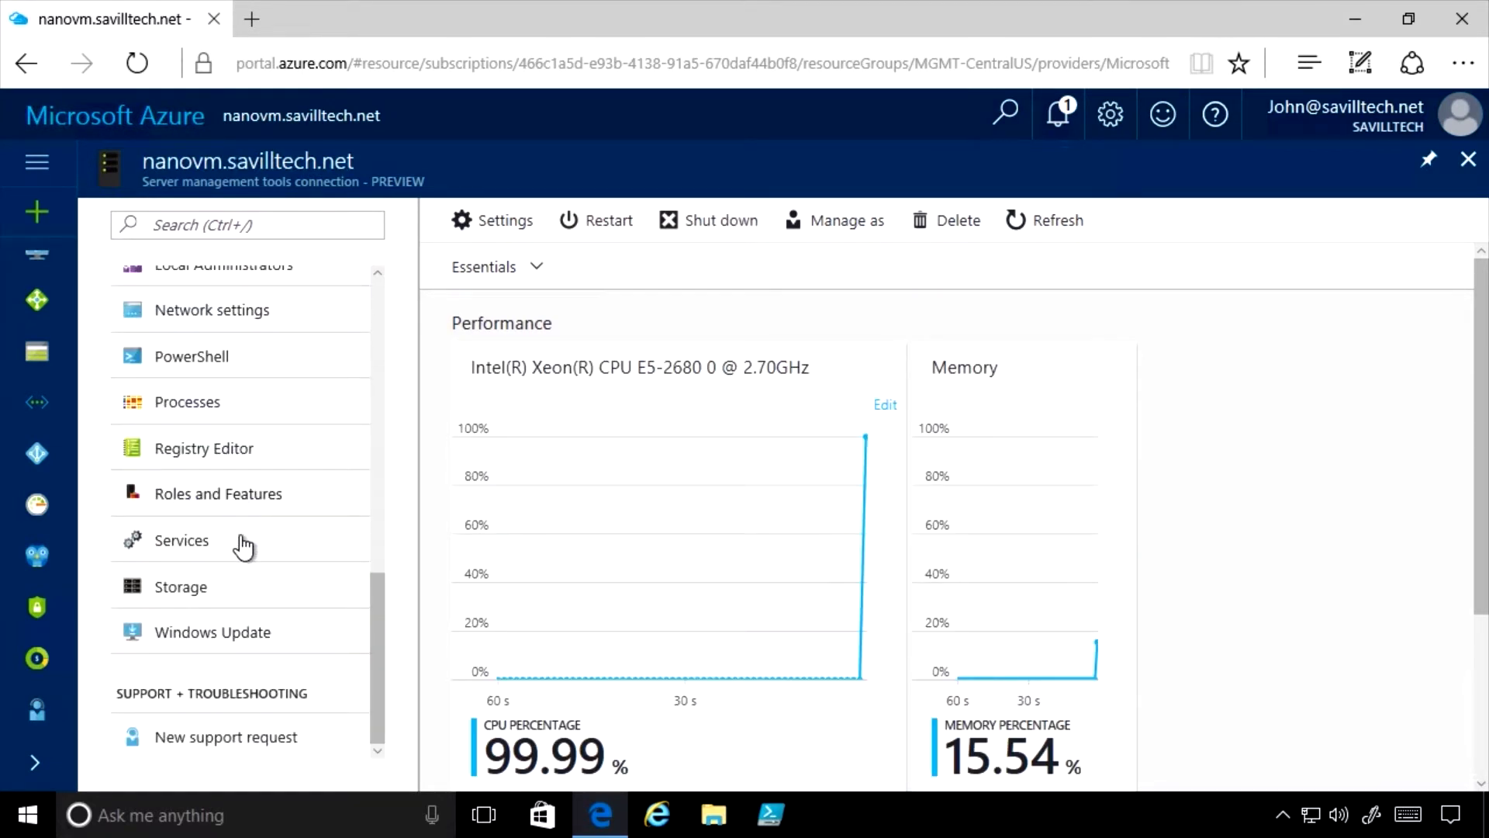
{"action": "left_click", "coordinate": [205, 643]}
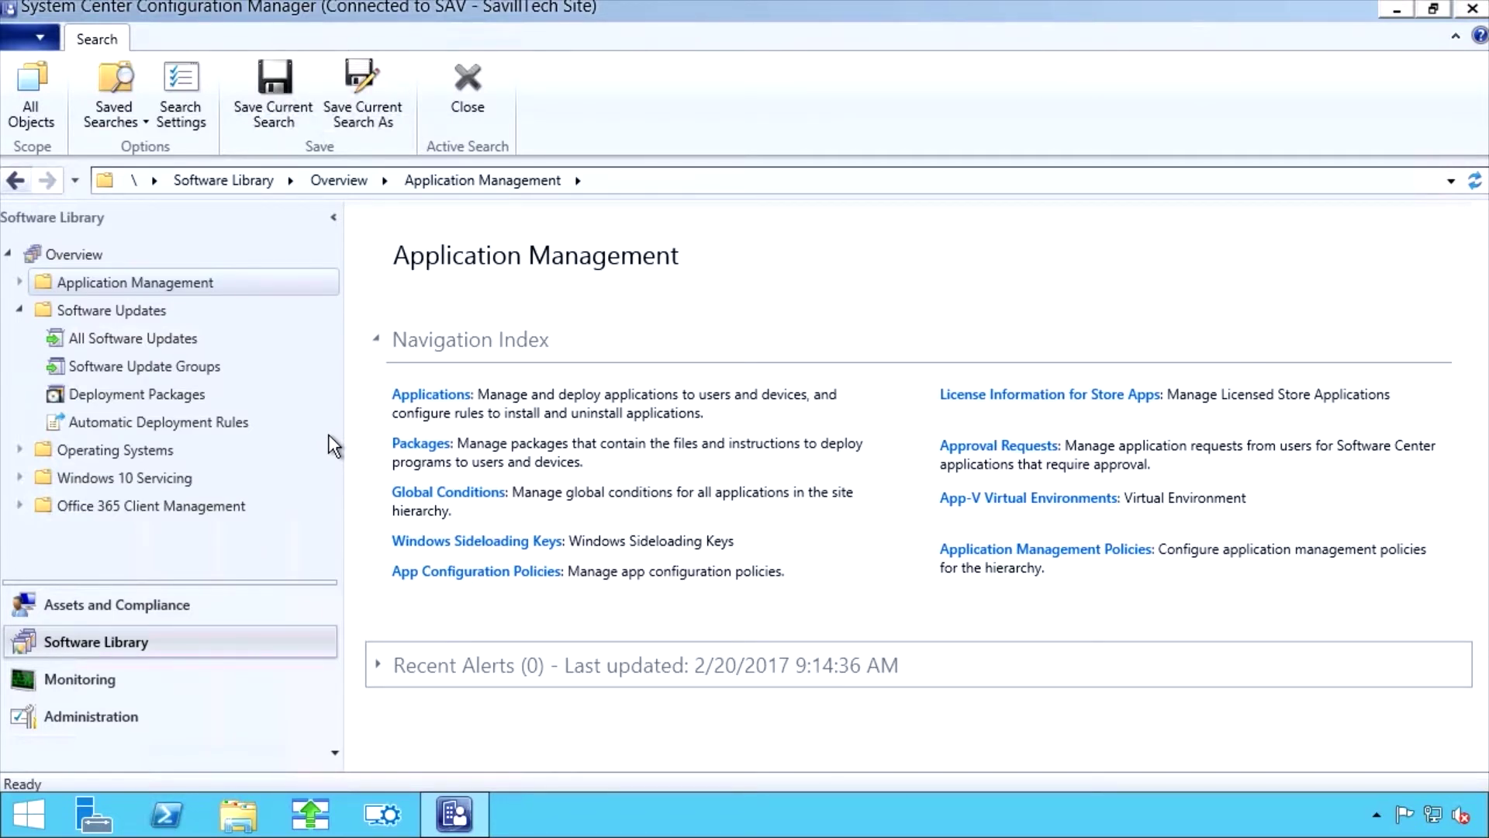
Browse All Software Updates, then start a new rule from the empty Automatic Deployment Rules list.
{"action": "left_click", "coordinate": [132, 339]}
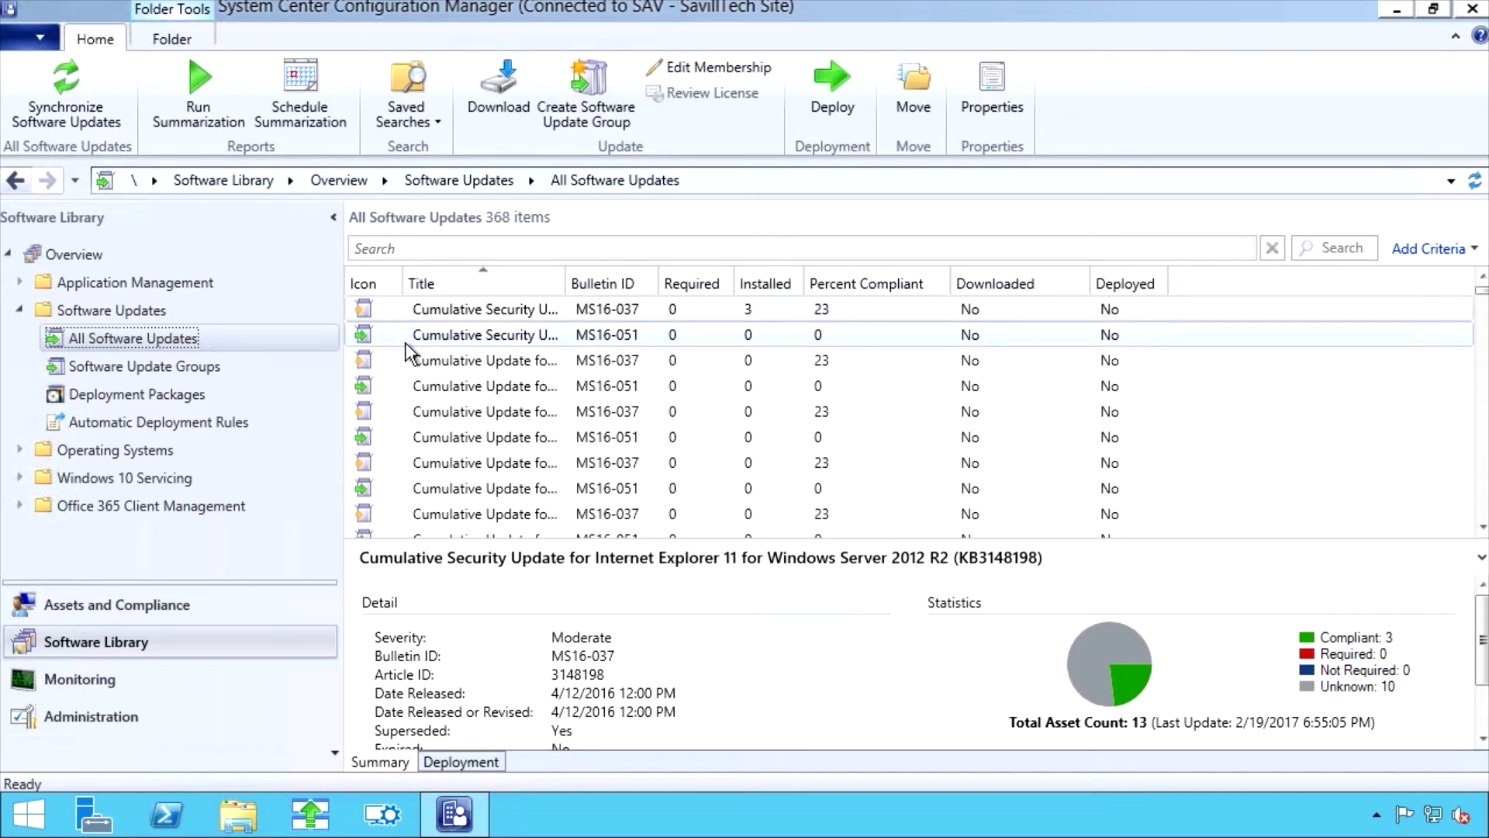
{"action": "left_click", "coordinate": [199, 419]}
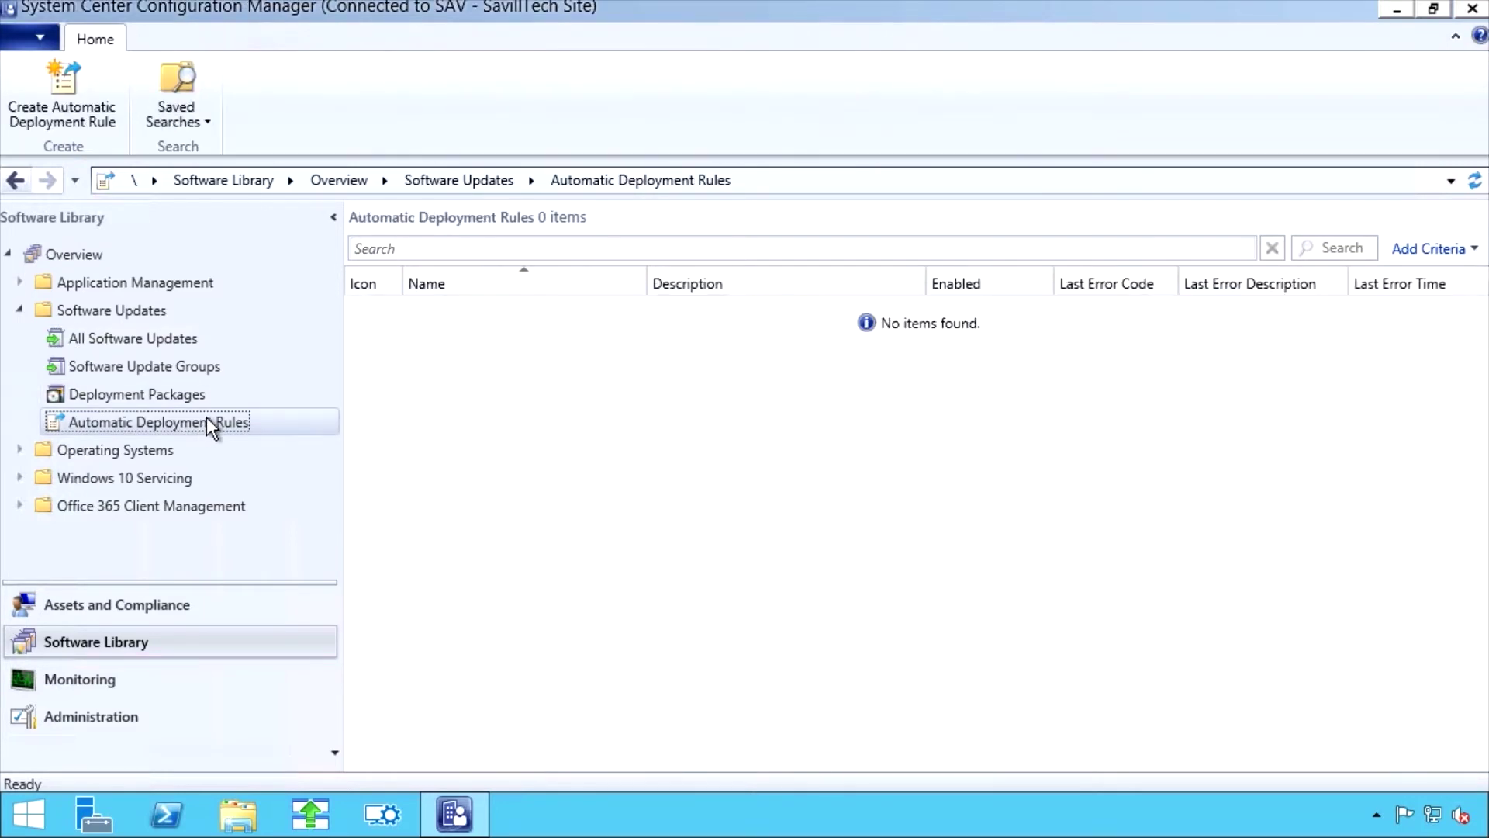
{"action": "right_click", "coordinate": [207, 419]}
{"action": "left_click", "coordinate": [272, 433]}
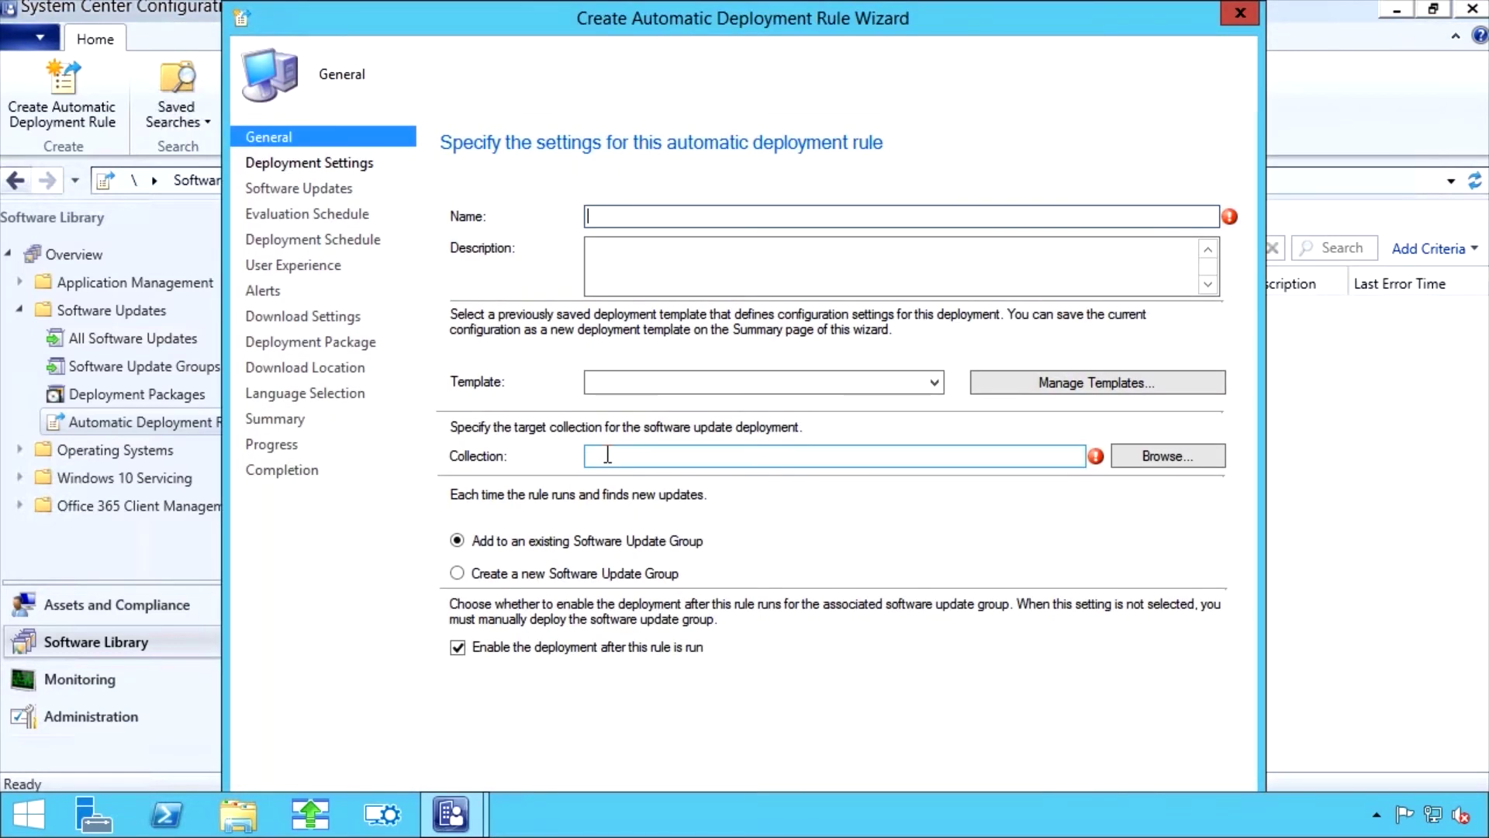
{"action": "left_click", "coordinate": [929, 380]}
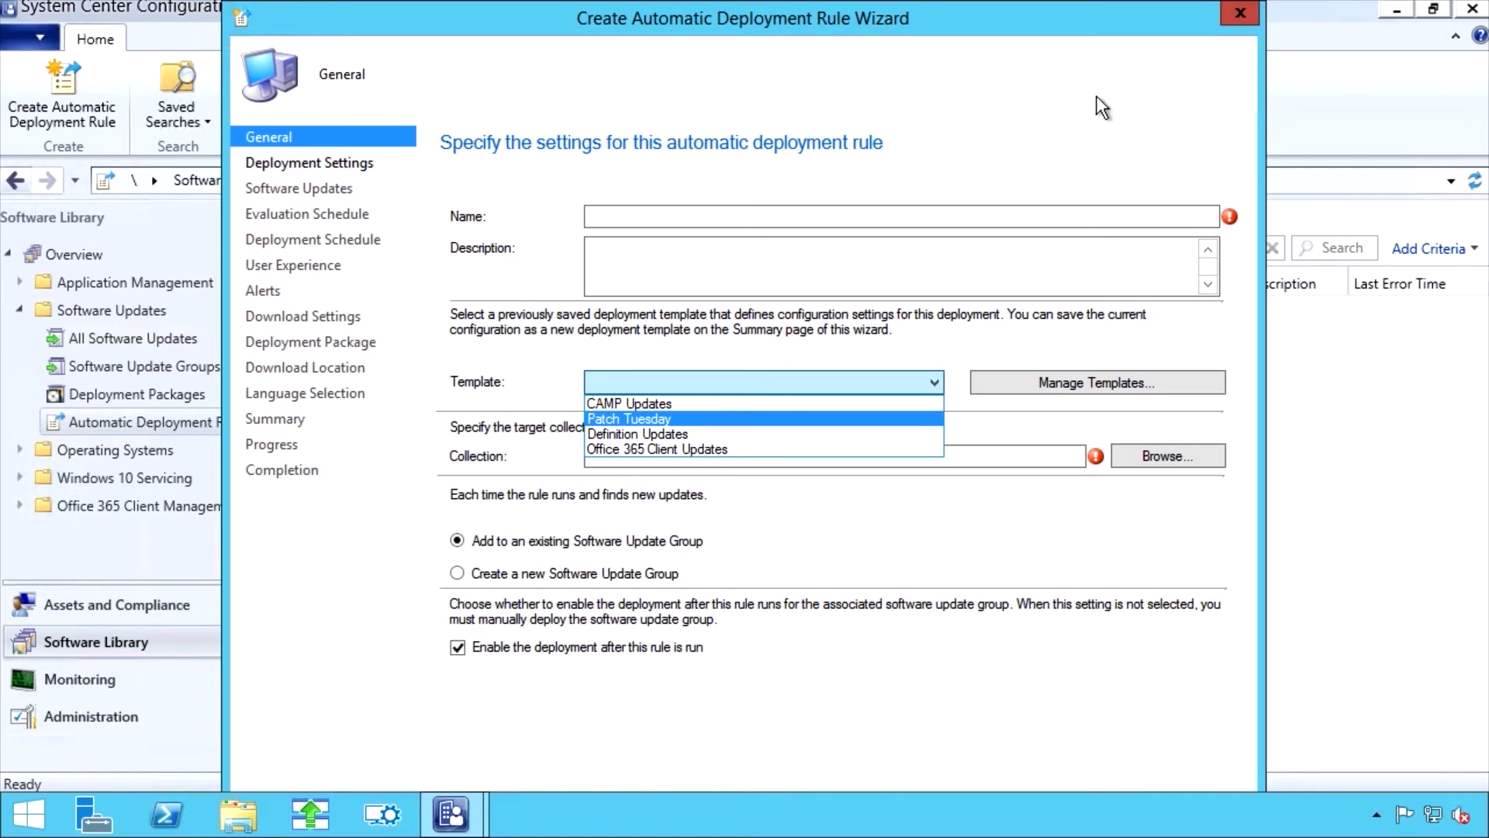
{"action": "left_click", "coordinate": [1242, 15]}
{"action": "left_click", "coordinate": [1243, 16]}
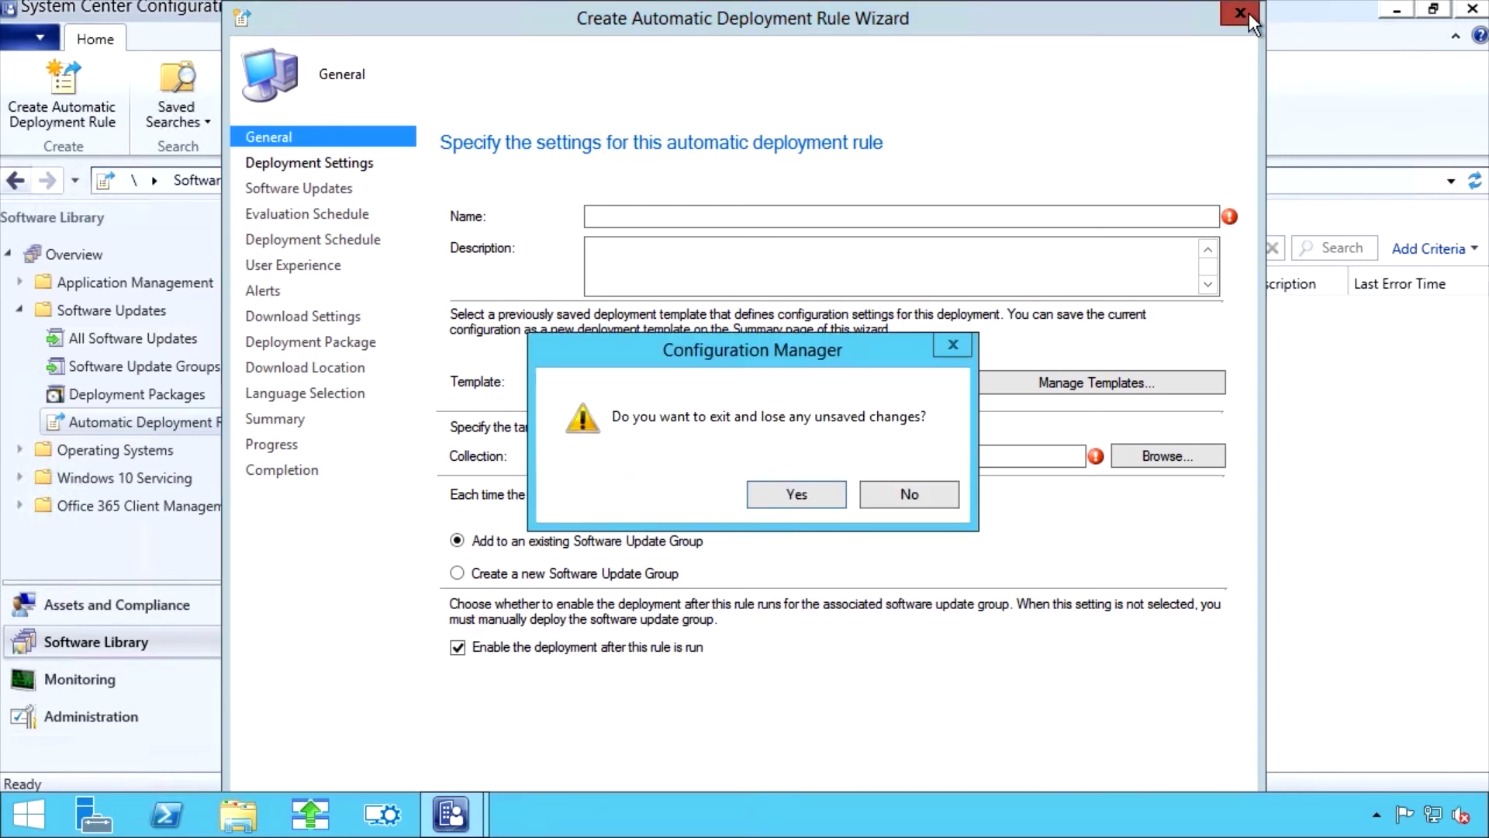
Discard the unsaved Automatic Deployment Rule, leaving the rules list empty at 0 items.
{"action": "left_click", "coordinate": [818, 484]}
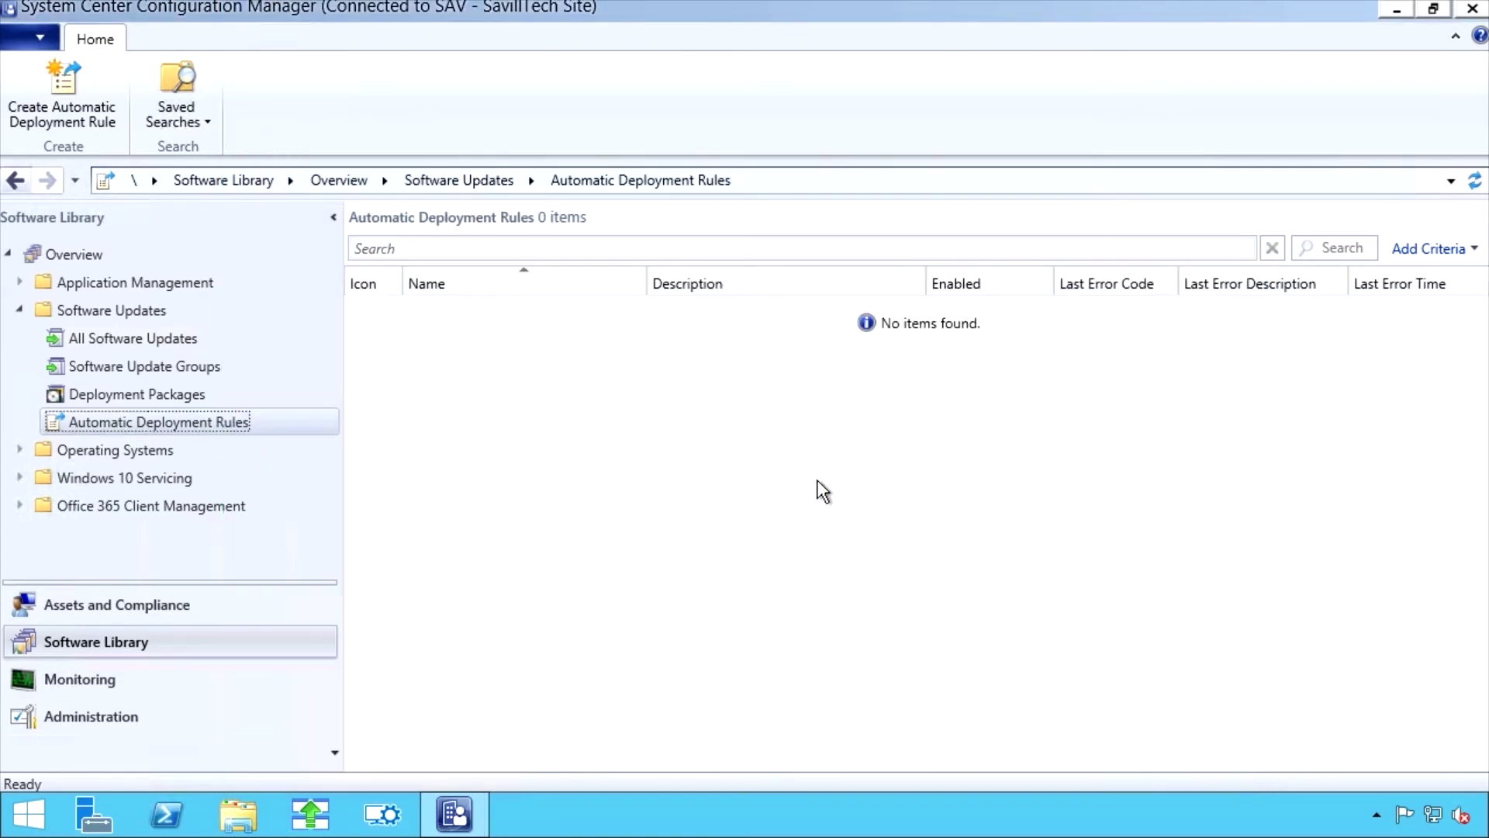